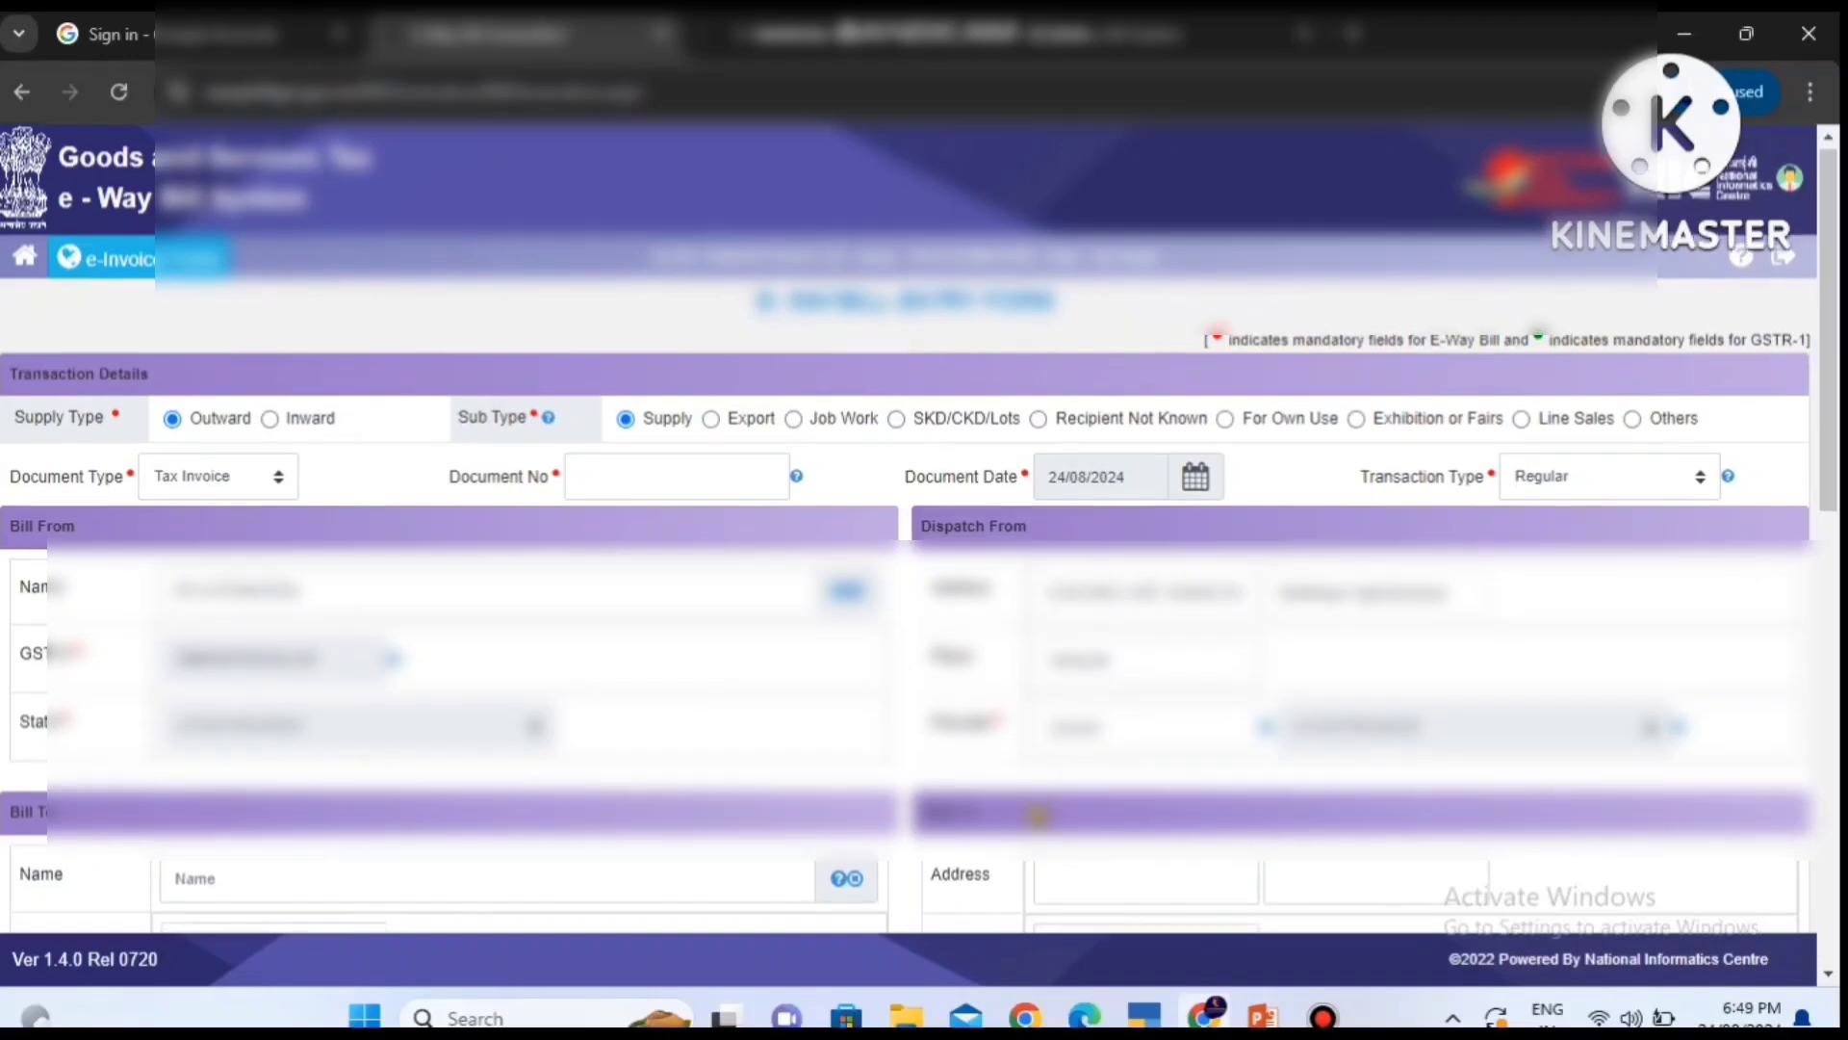
Look through the e-way bill entry form, including the CGST+SGST rate options, the transportation details and Part-B
{"action": "scroll", "coordinate": [645, 439], "scroll_direction": "down", "scroll_amount": 5}
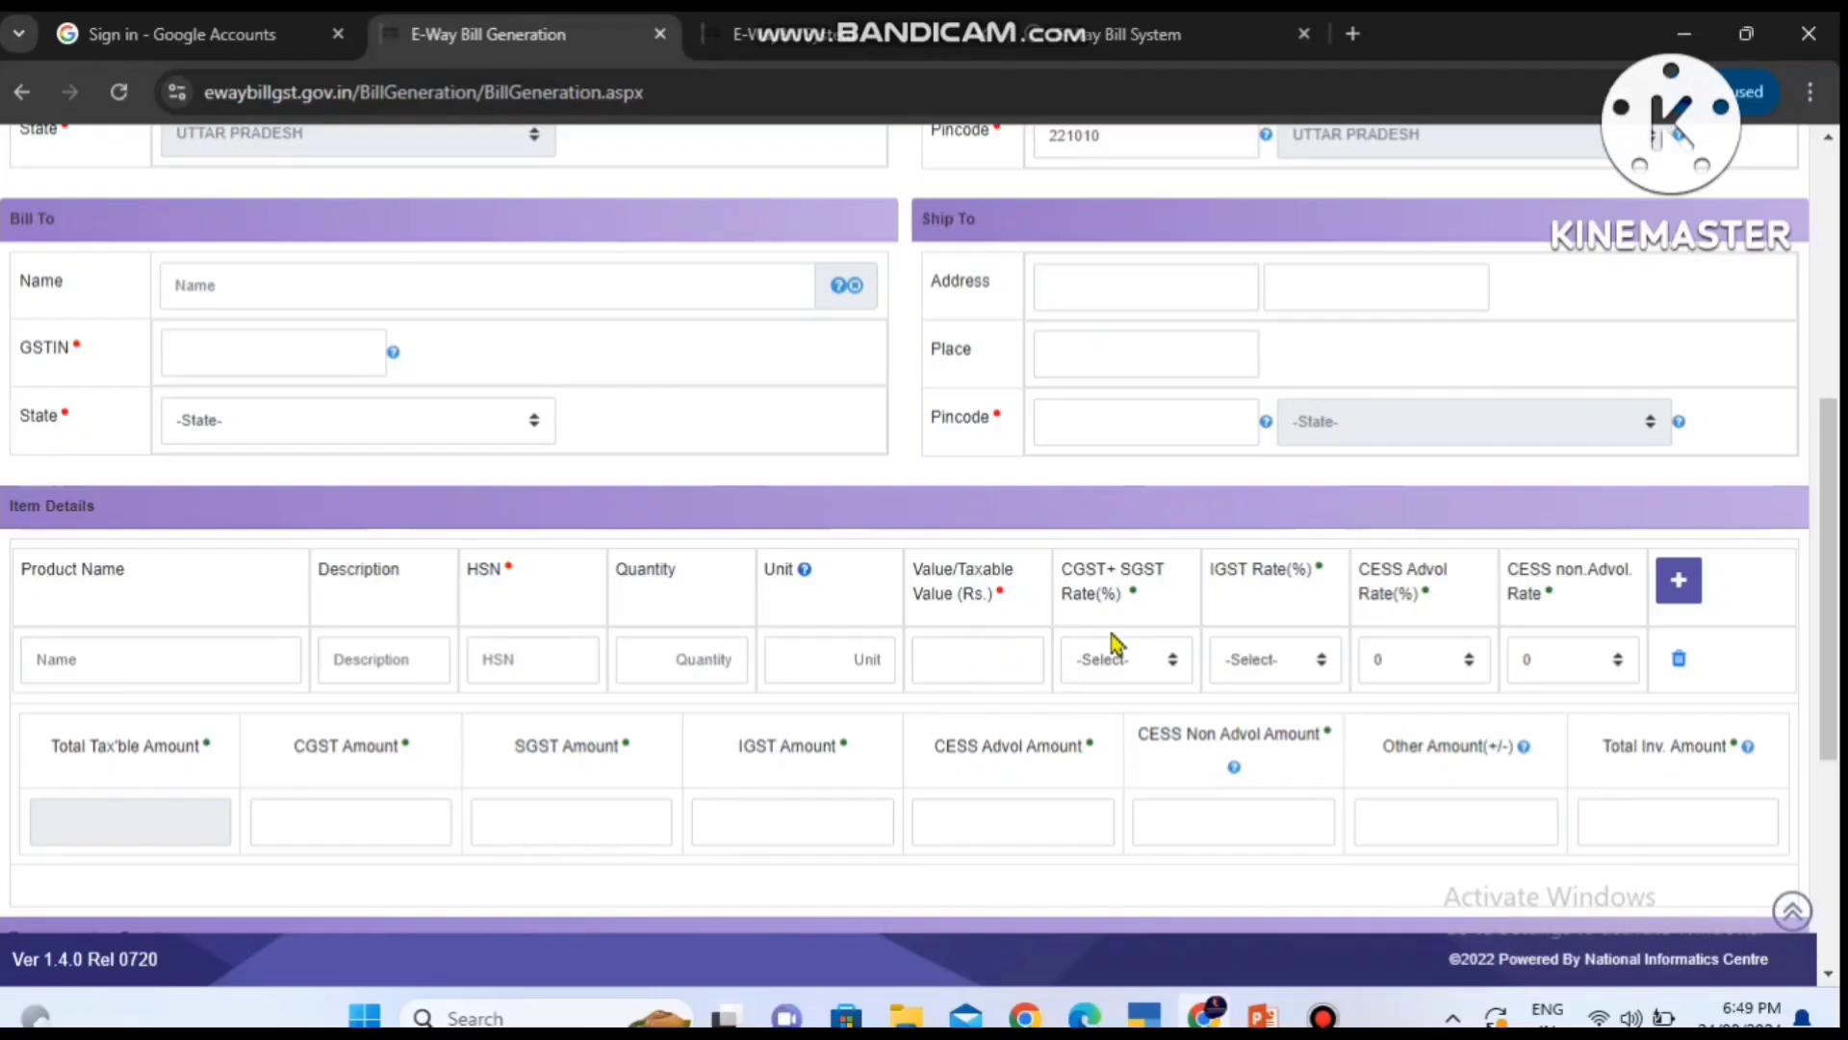
{"action": "left_click", "coordinate": [1171, 659]}
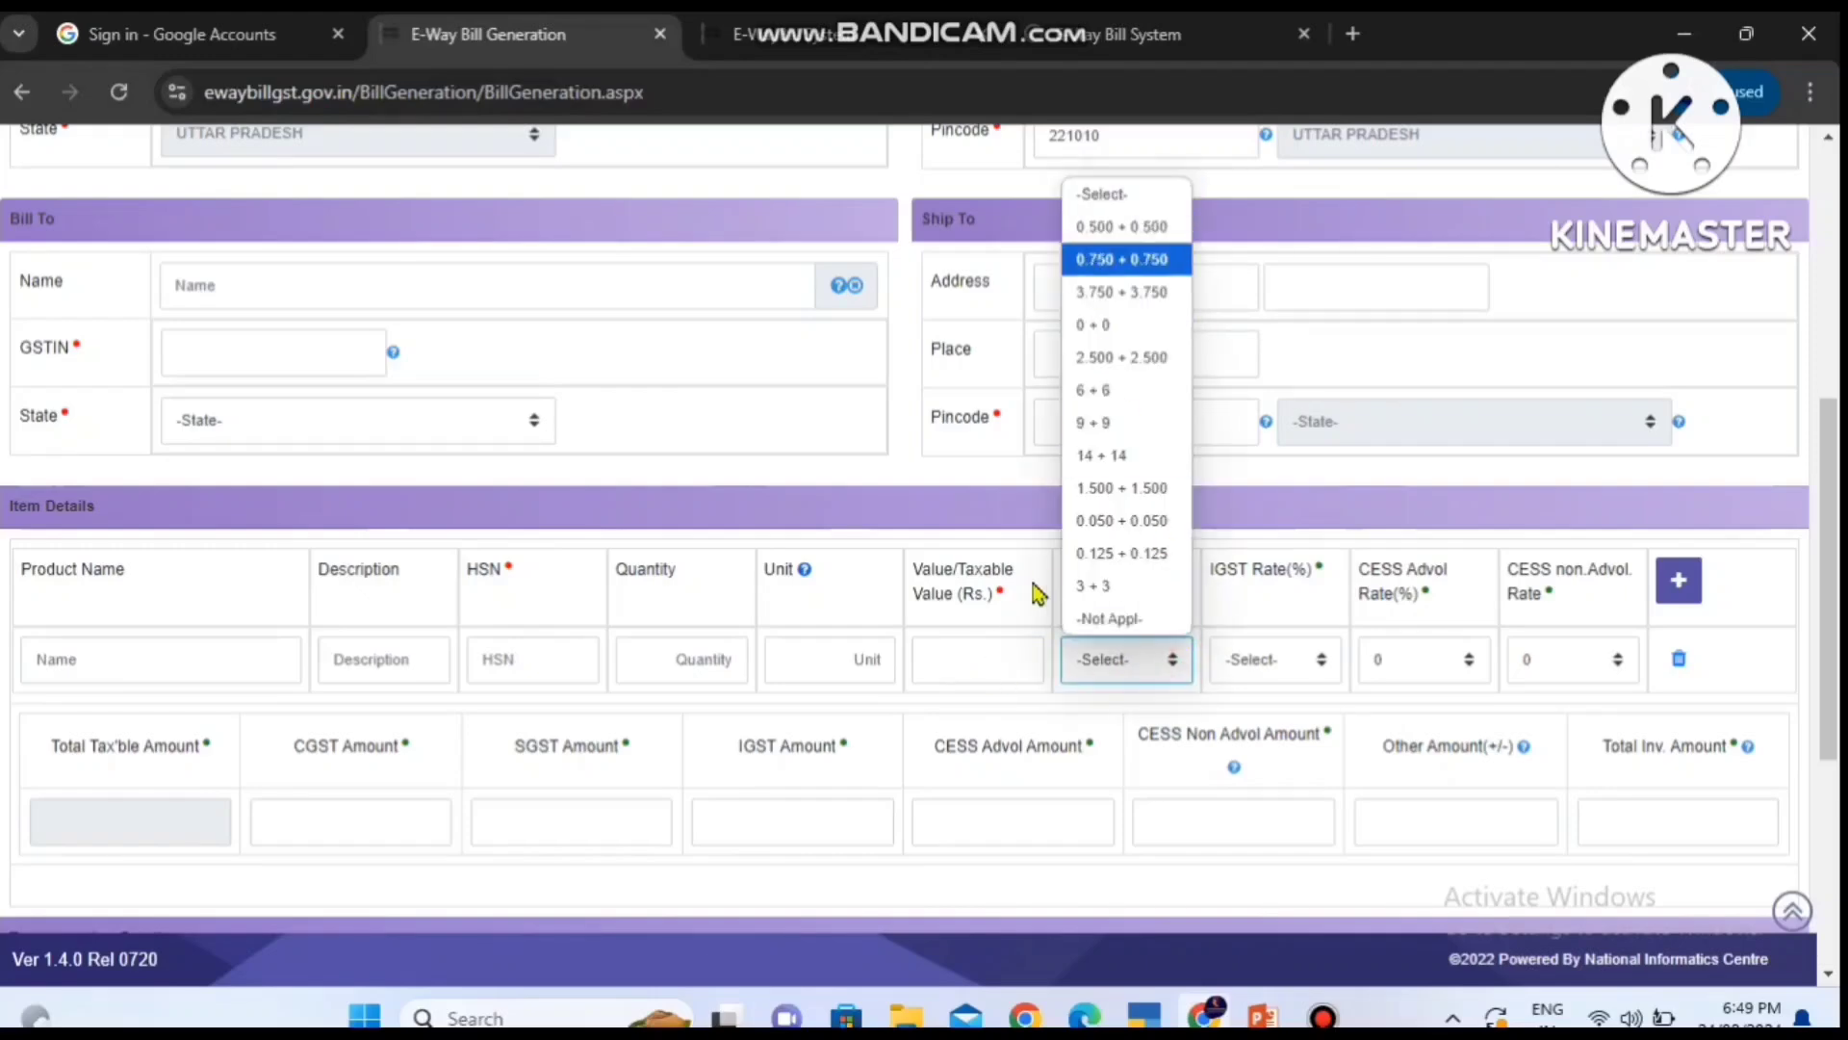
{"action": "left_click", "coordinate": [1025, 794]}
{"action": "scroll", "coordinate": [1023, 785], "scroll_direction": "down", "scroll_amount": 5}
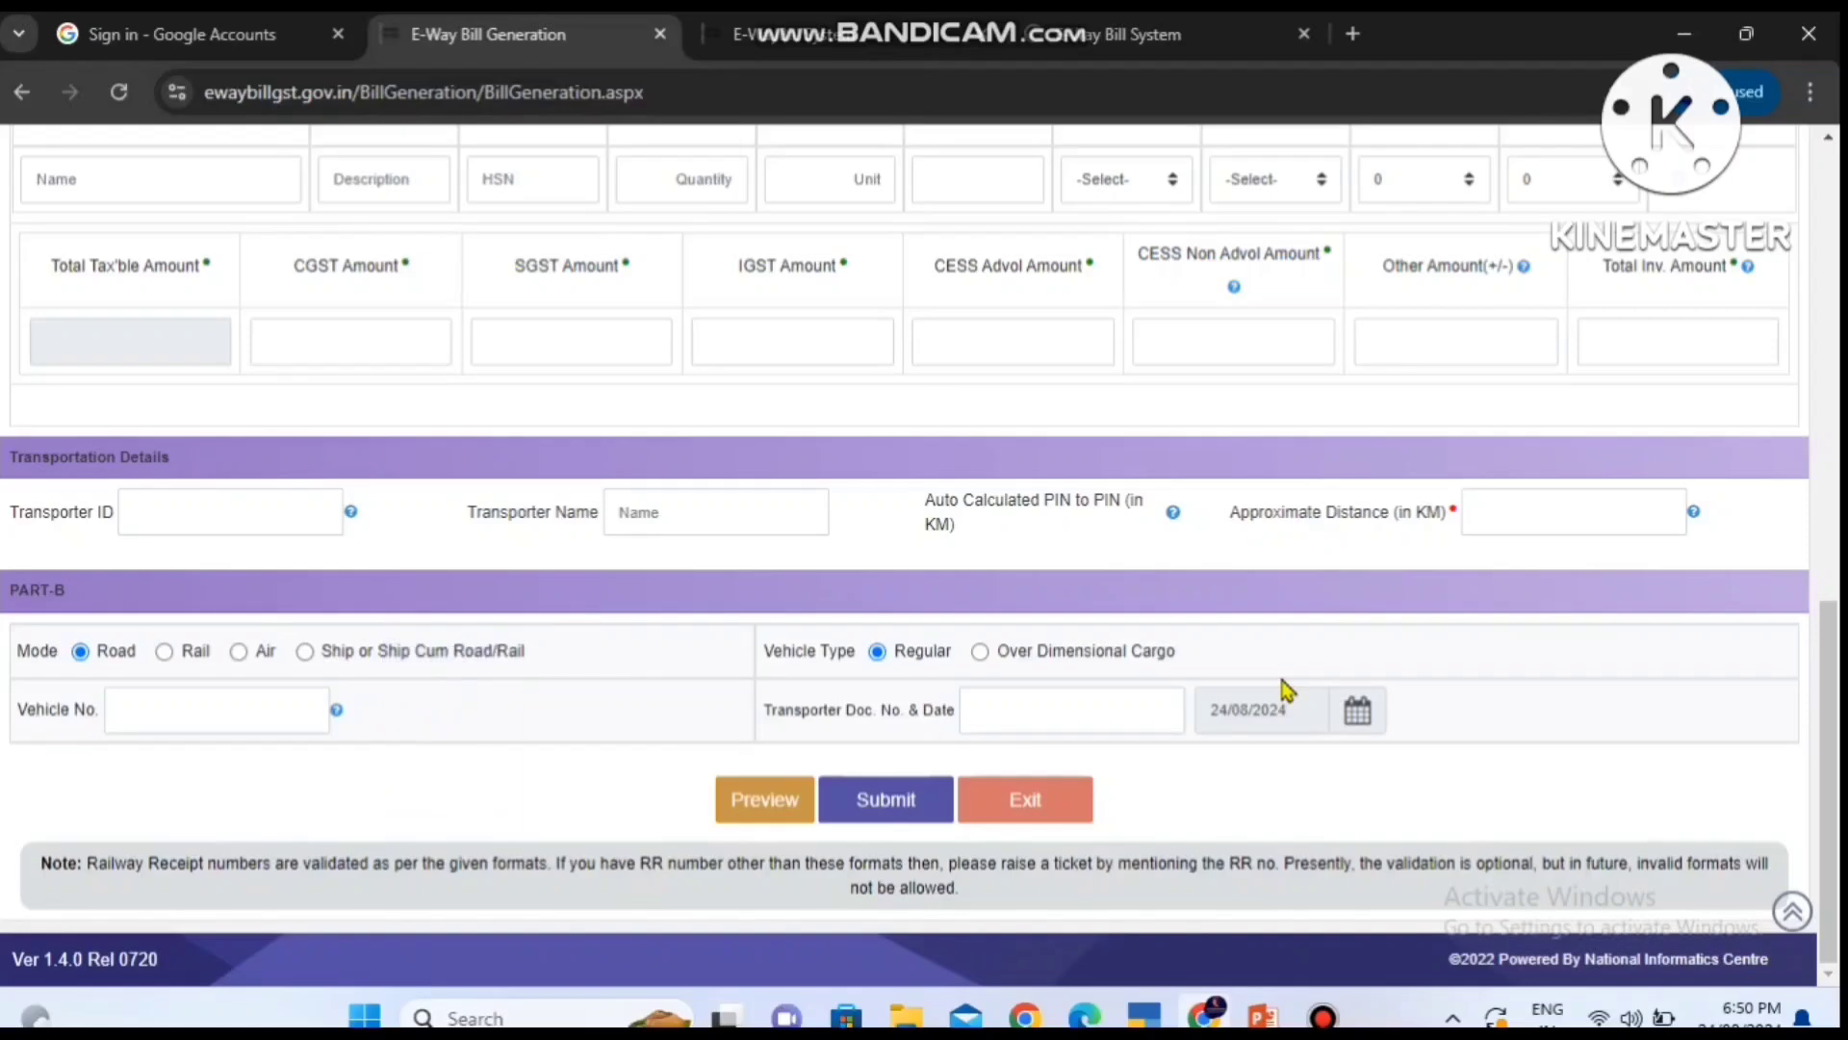
{"action": "left_click", "coordinate": [936, 821]}
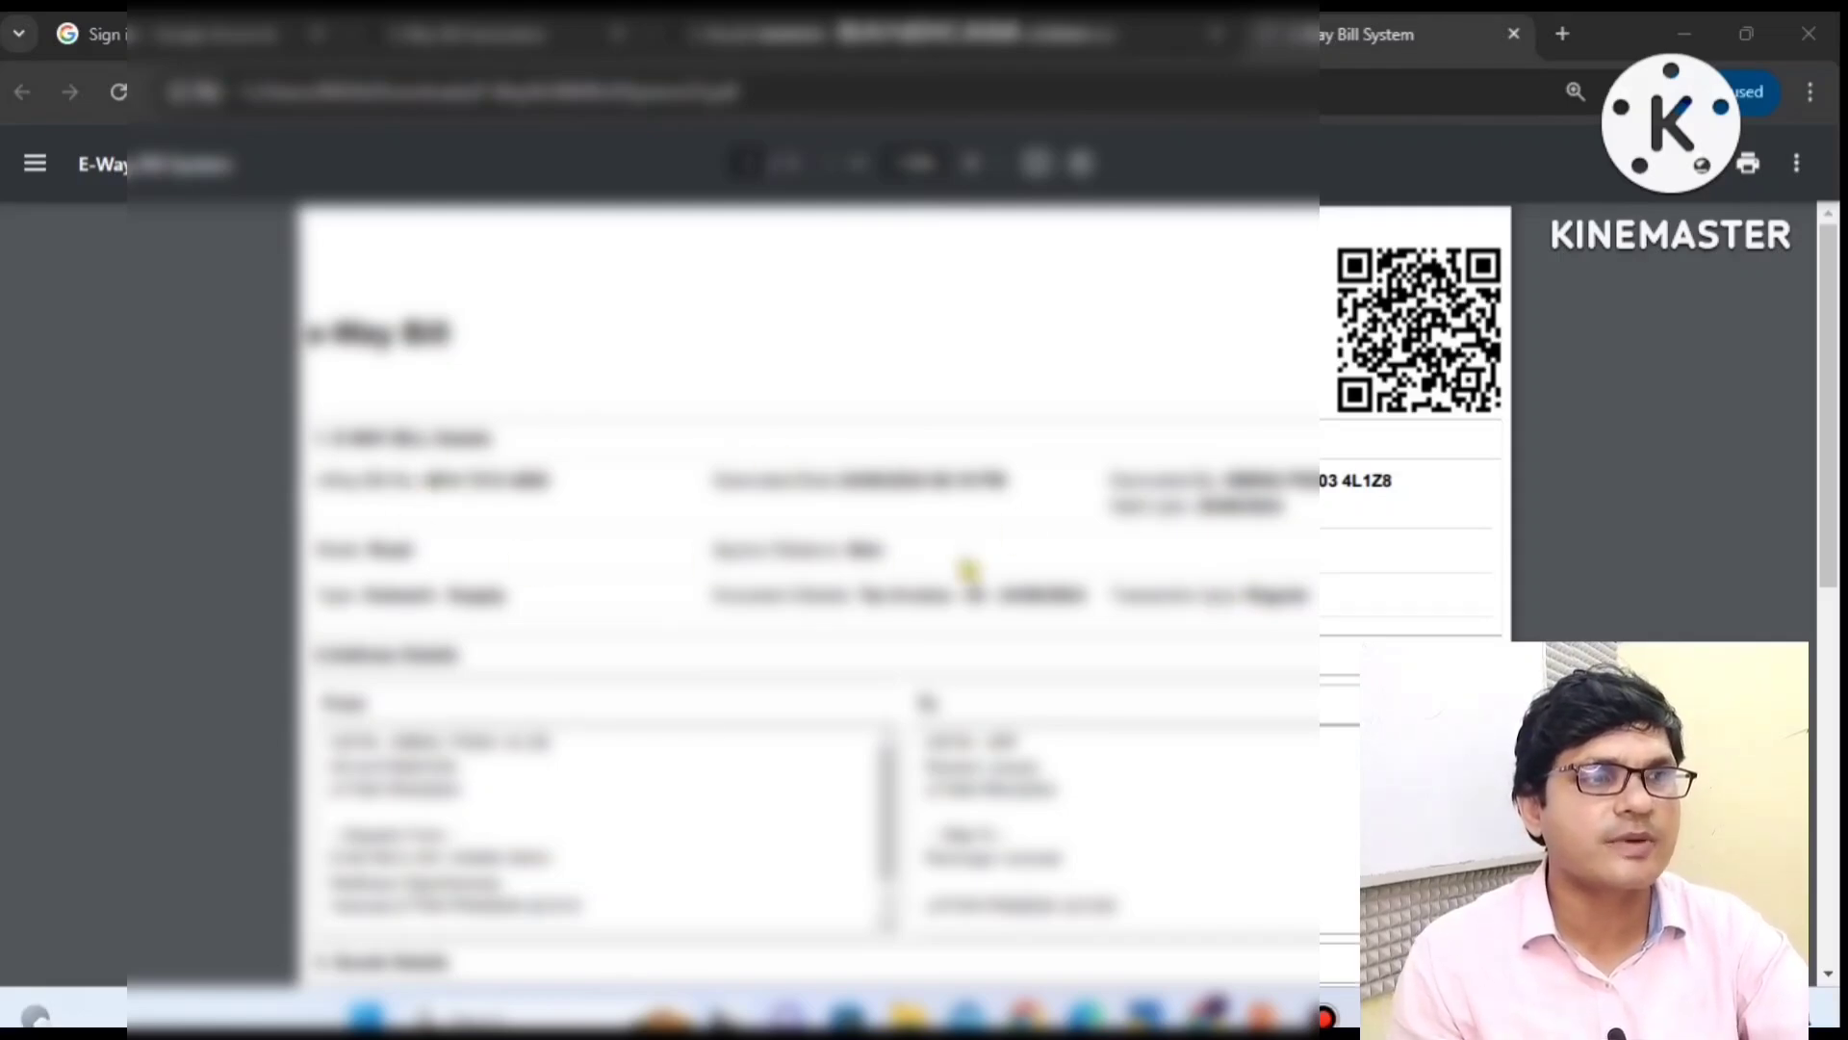
Review the generated e-way bill PDF down to the vehicle details, and highlight its e-way bill number
{"action": "scroll", "coordinate": [968, 570], "scroll_direction": "down", "scroll_amount": 5}
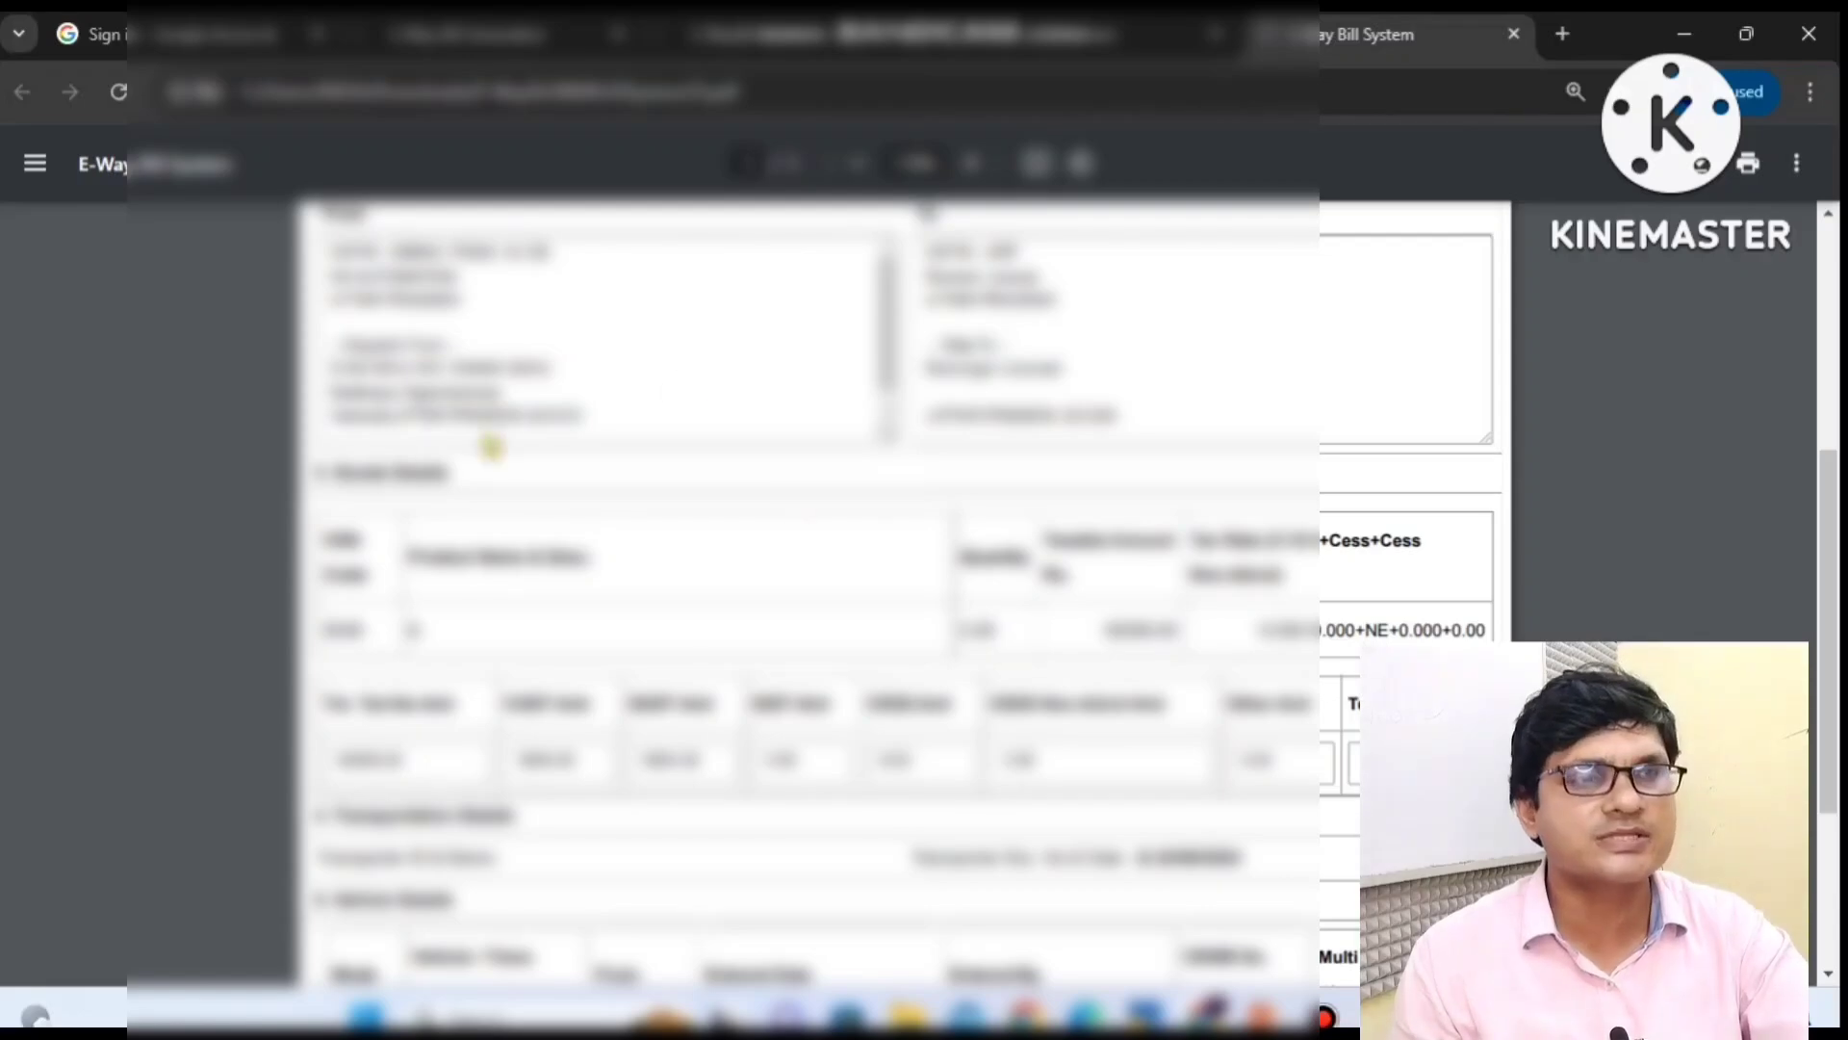
{"action": "scroll", "coordinate": [1101, 360], "scroll_direction": "down", "scroll_amount": 1}
{"action": "scroll", "coordinate": [1100, 360], "scroll_direction": "down", "scroll_amount": 2}
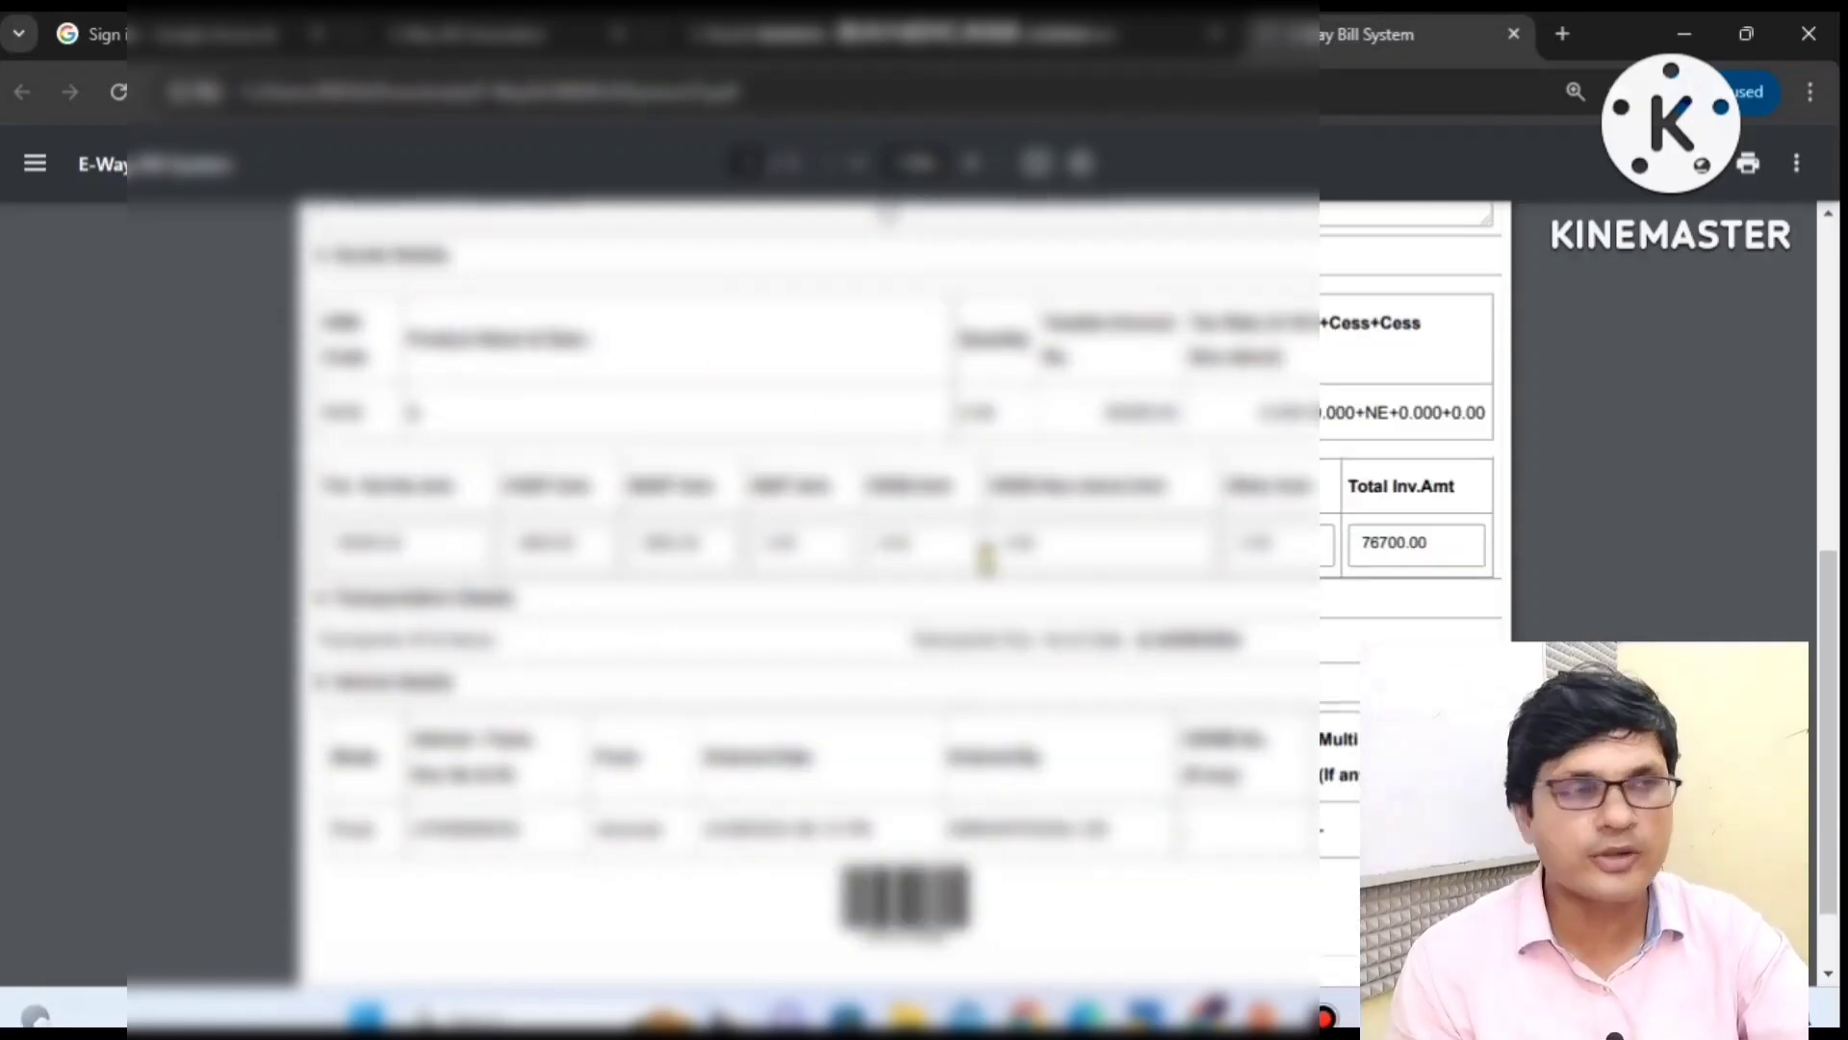
{"action": "scroll", "coordinate": [986, 556], "scroll_direction": "down", "scroll_amount": 2}
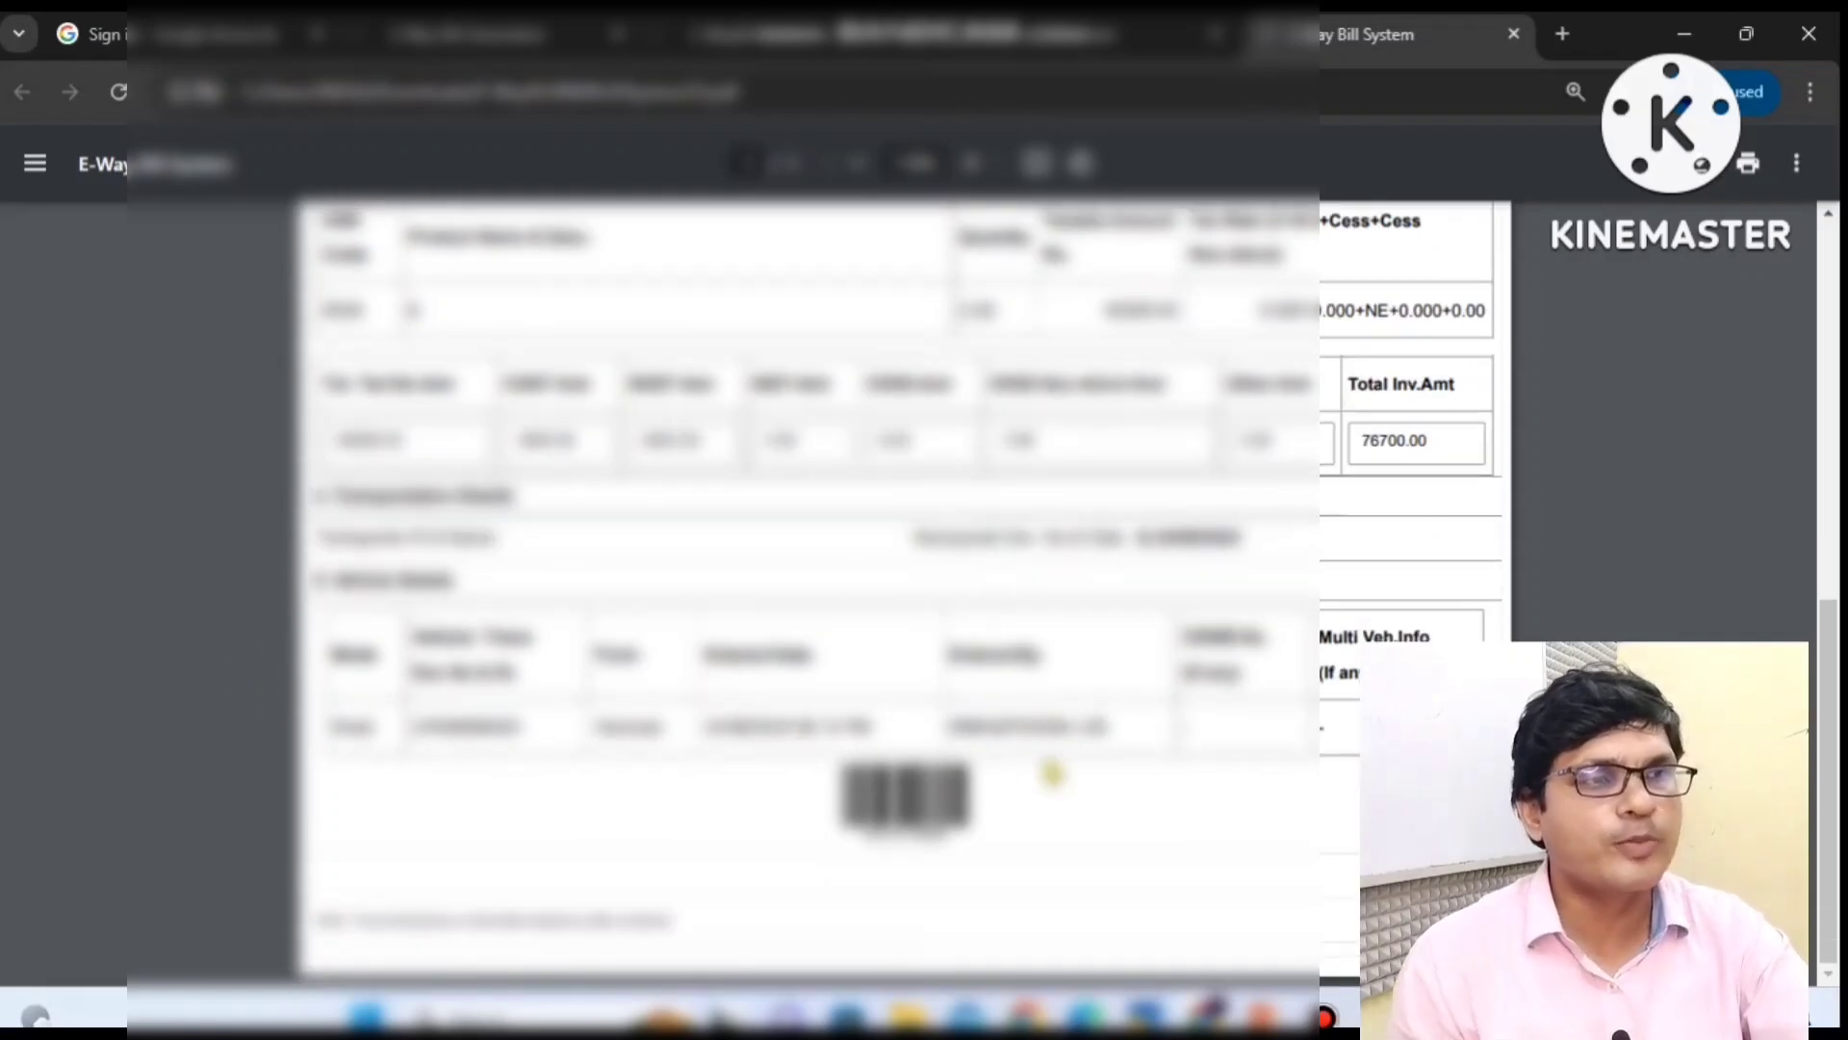
{"action": "scroll", "coordinate": [790, 713], "scroll_direction": "up", "scroll_amount": 1}
{"action": "scroll", "coordinate": [791, 713], "scroll_direction": "up", "scroll_amount": 10}
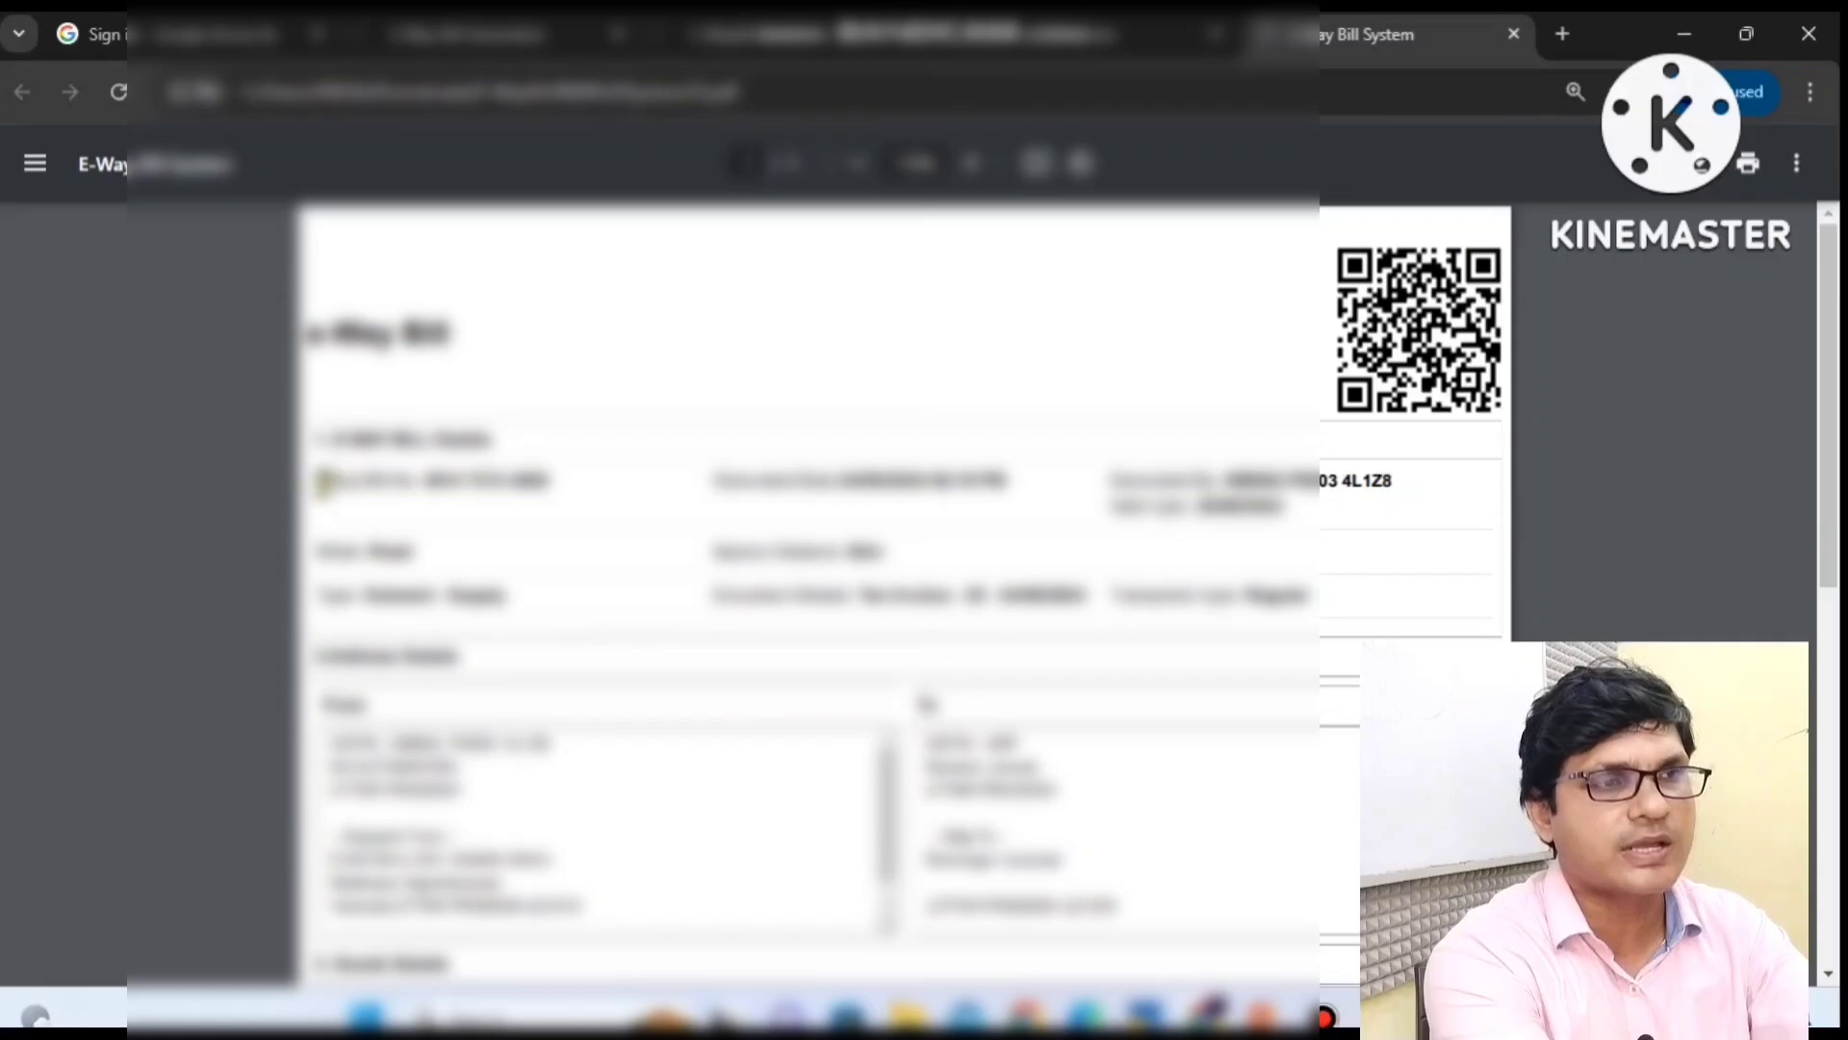
{"action": "left_click_drag", "start_coordinate": [318, 478], "coordinate": [581, 487]}
{"action": "left_click", "coordinate": [595, 493]}
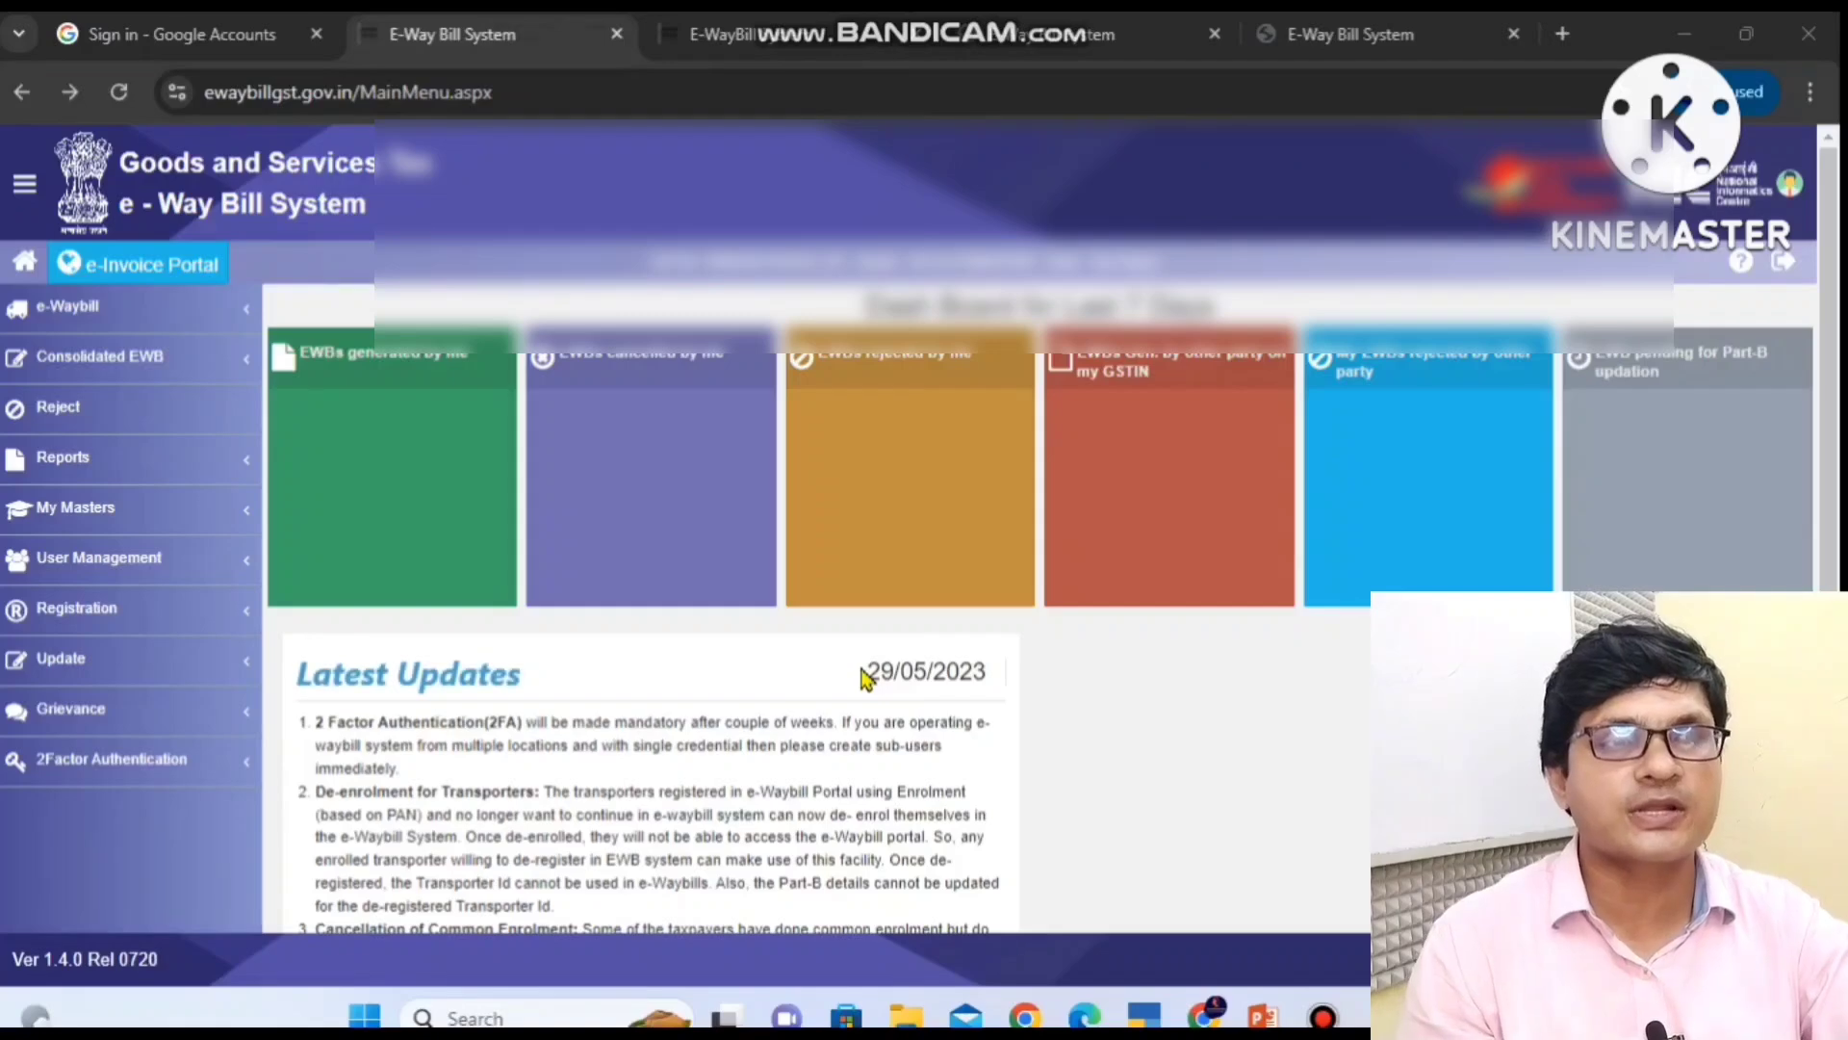
Expand the e-Waybill options and mark the entries from Generate New to Update EWB Trans. Bulk with temporary red pen ticks
{"action": "left_click", "coordinate": [228, 318]}
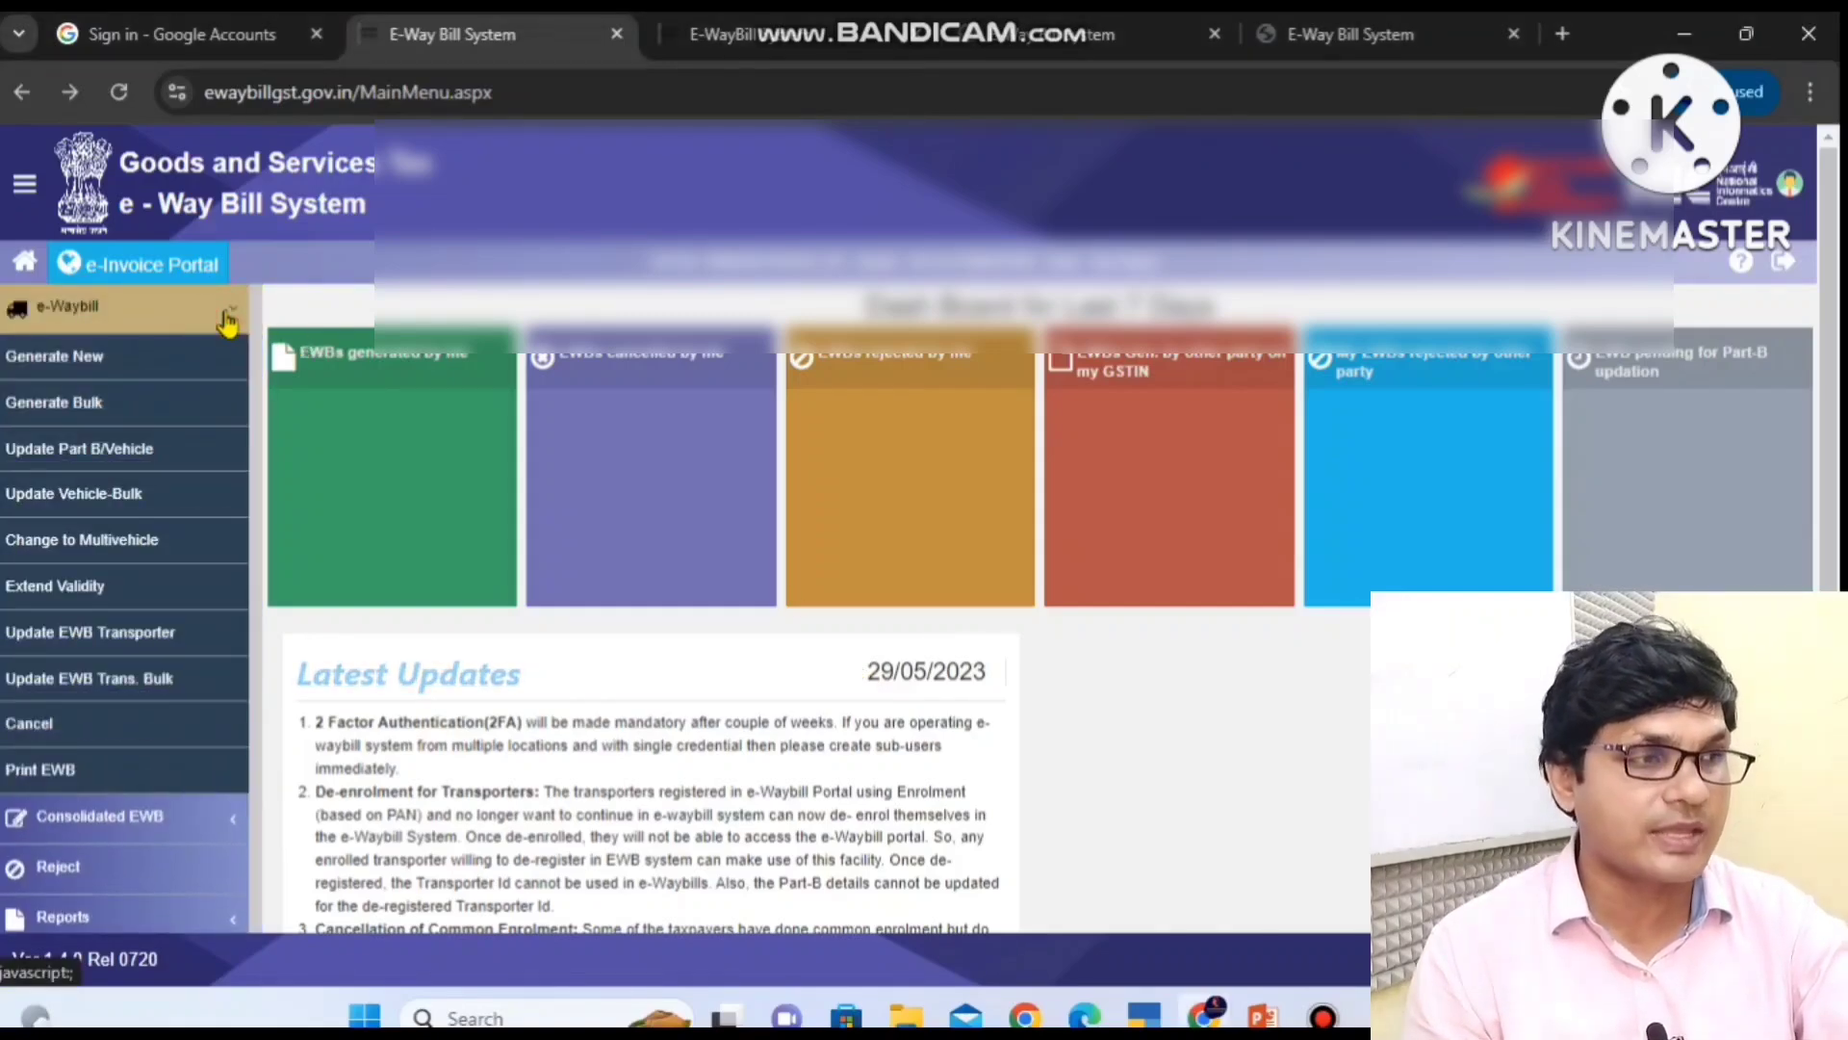
{"action": "key", "text": "ctrl+alt+d"}
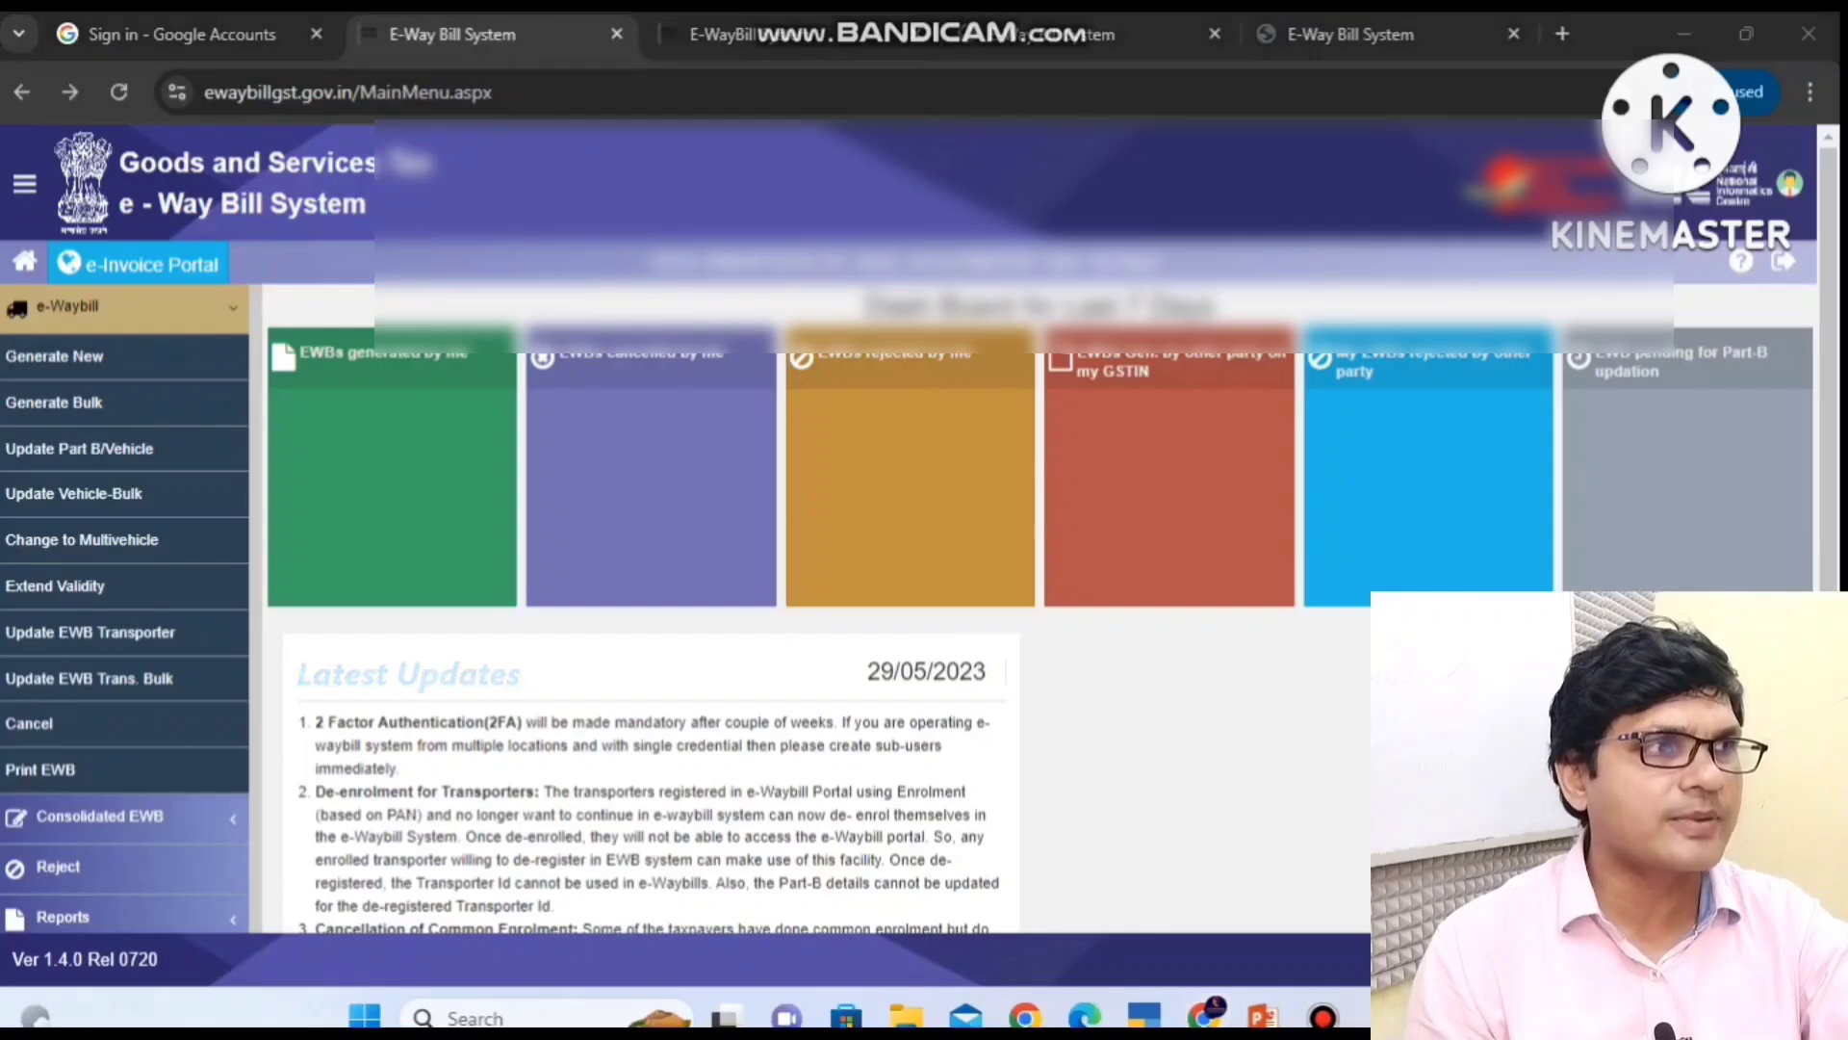
{"action": "left_click", "coordinate": [1818, 102]}
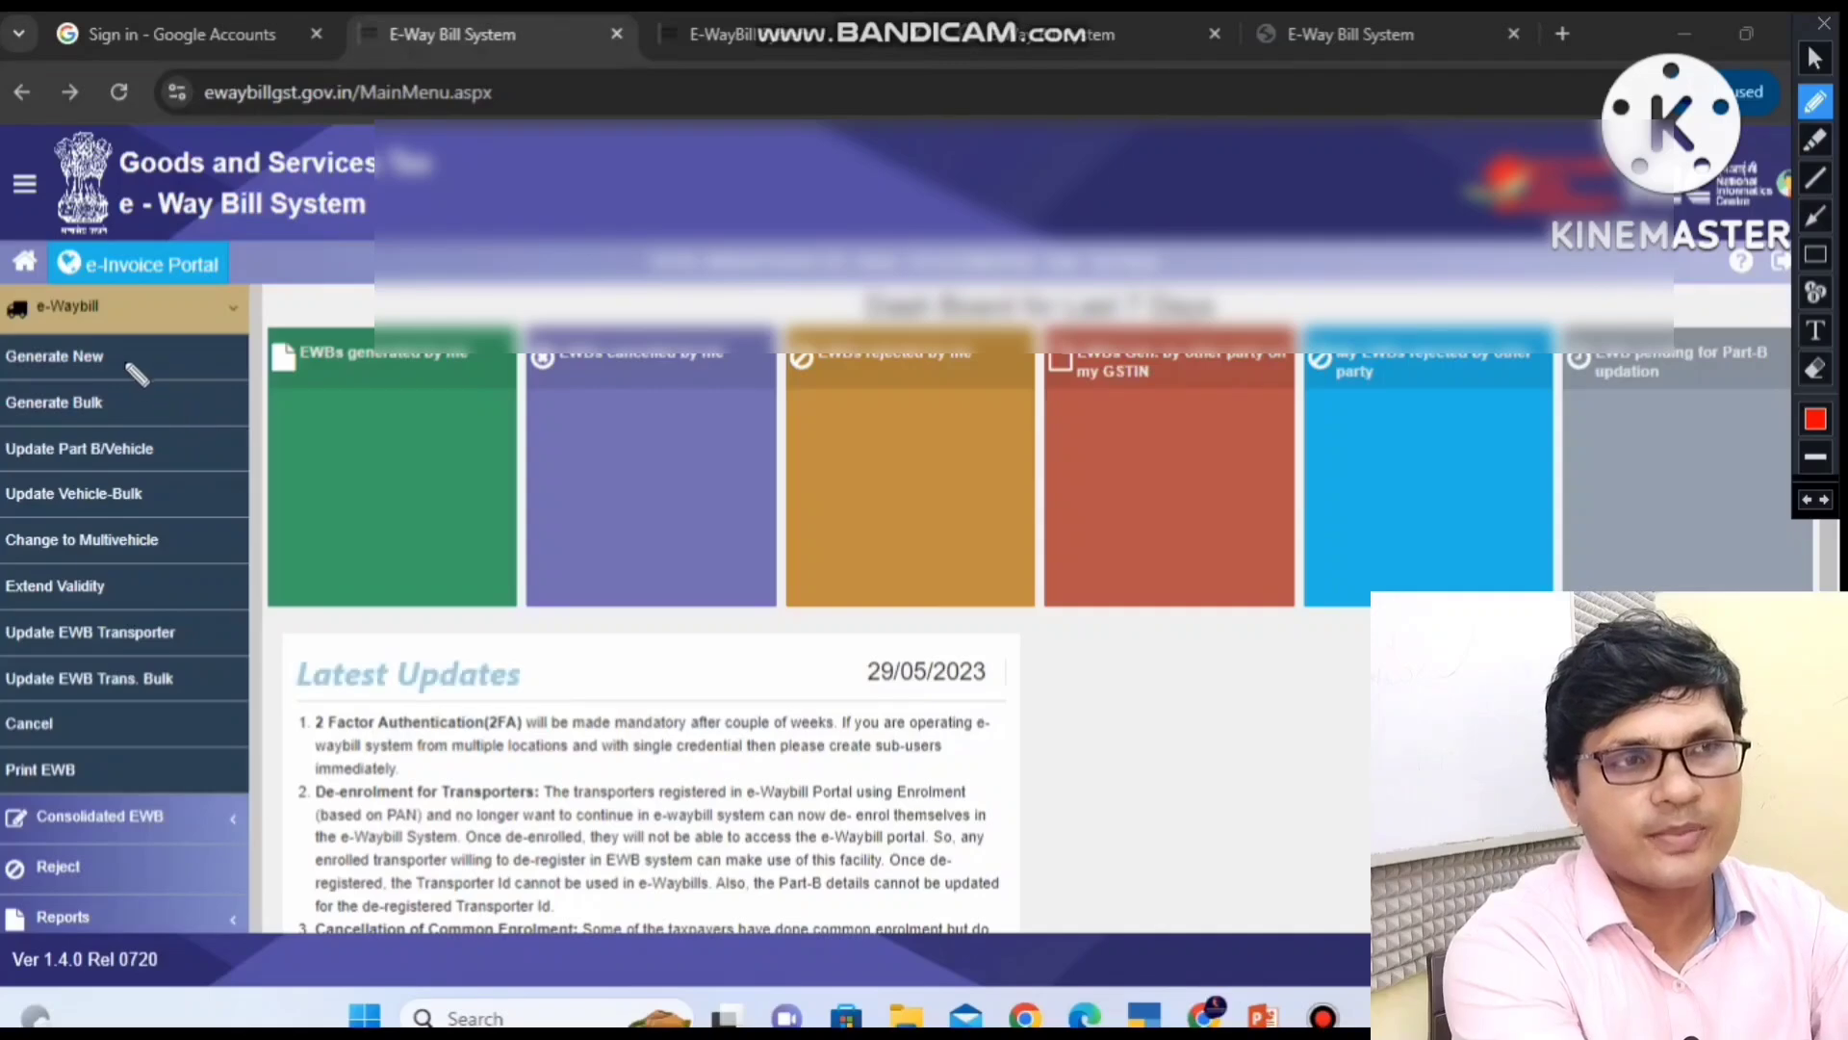
{"action": "mouse_move", "coordinate": [126, 363]}
{"action": "left_mouse_down"}
{"action": "mouse_move", "coordinate": [143, 374]}
{"action": "mouse_move", "coordinate": [159, 354]}
{"action": "mouse_move", "coordinate": [147, 410]}
{"action": "mouse_move", "coordinate": [167, 387]}
{"action": "mouse_move", "coordinate": [176, 464]}
{"action": "mouse_move", "coordinate": [205, 438]}
{"action": "mouse_move", "coordinate": [180, 497]}
{"action": "mouse_move", "coordinate": [204, 477]}
{"action": "left_mouse_up"}
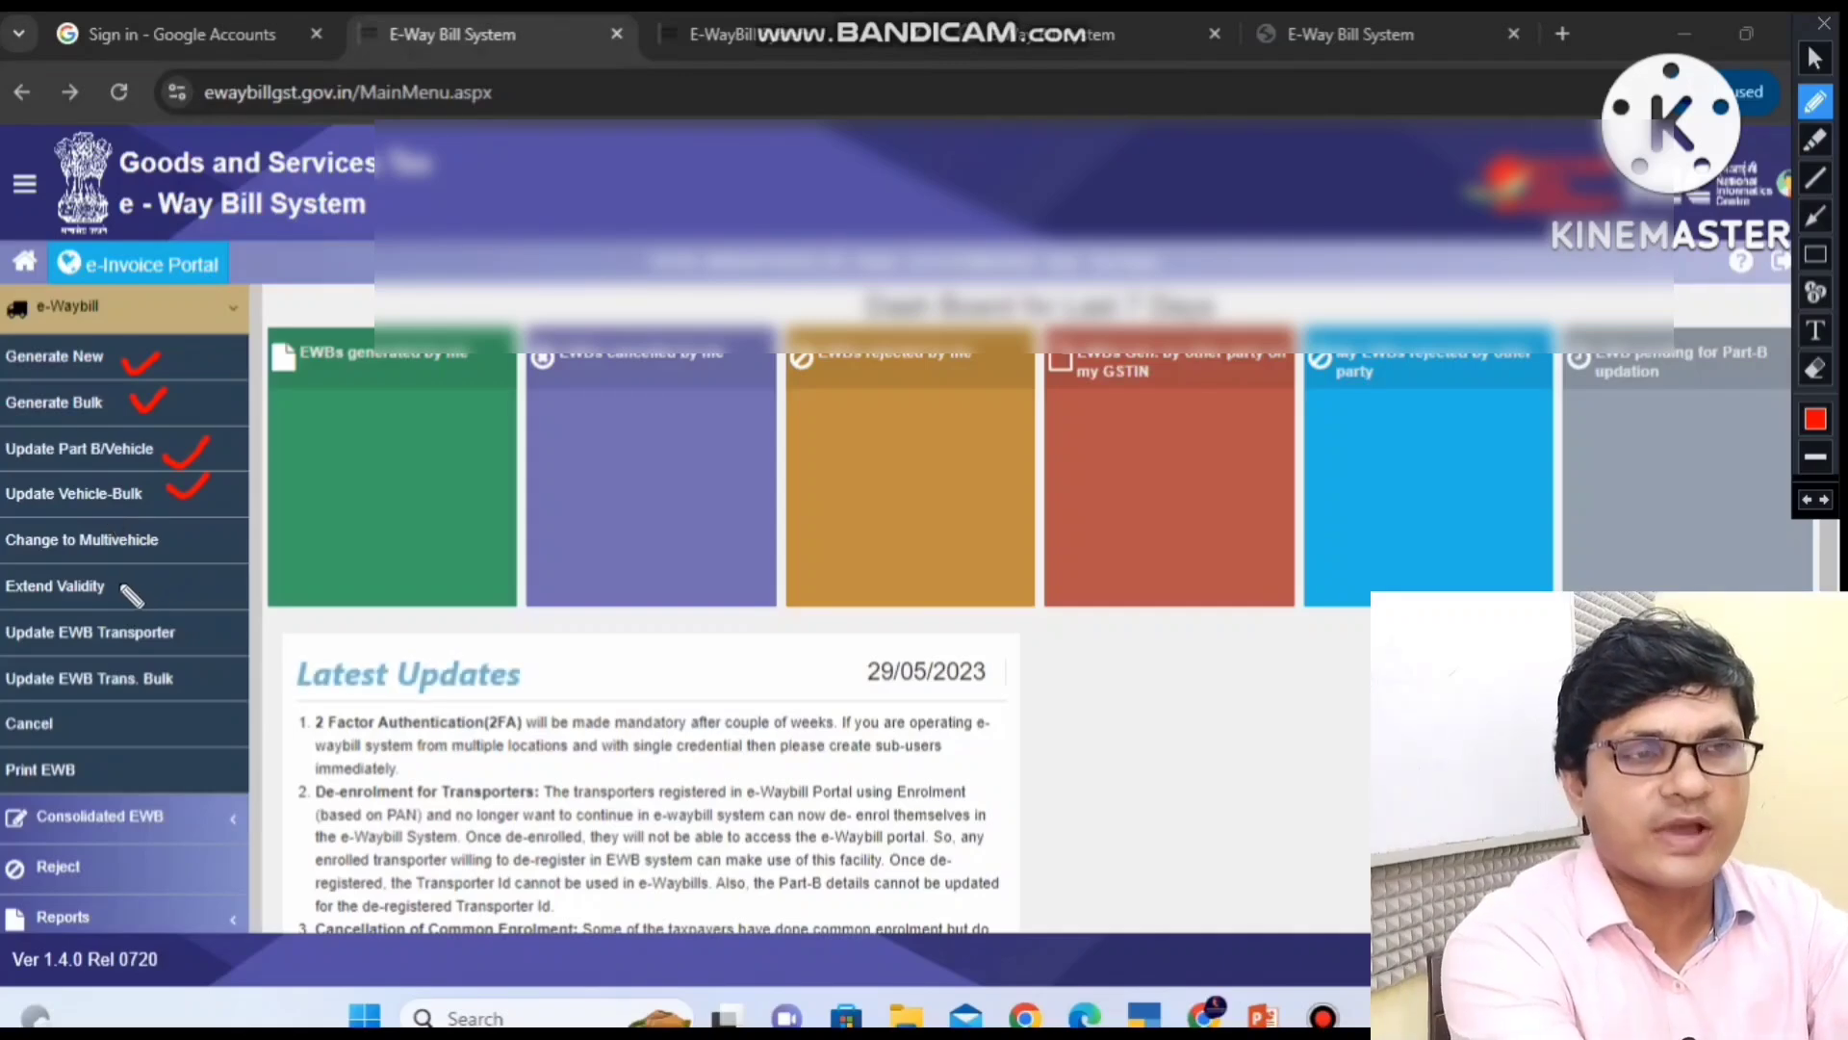
{"action": "left_click_drag", "start_coordinate": [113, 586], "coordinate": [170, 581]}
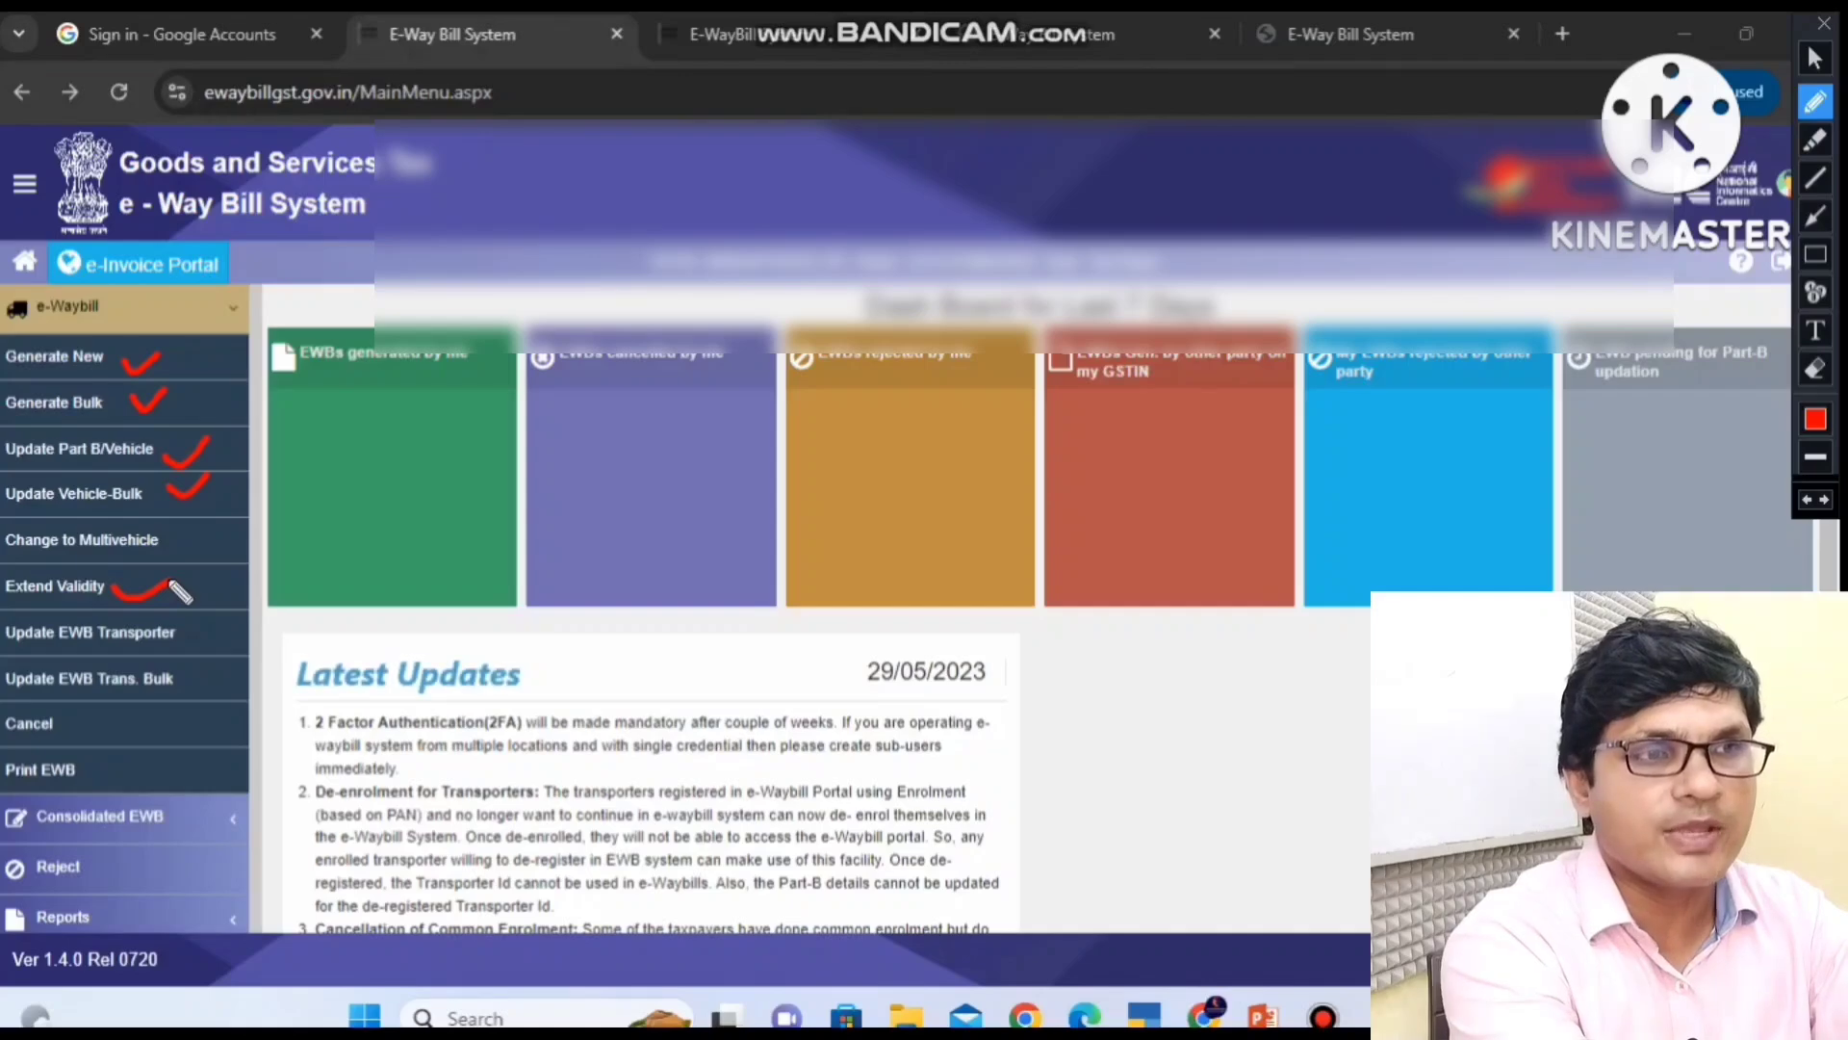
{"action": "left_click_drag", "start_coordinate": [187, 641], "coordinate": [213, 624]}
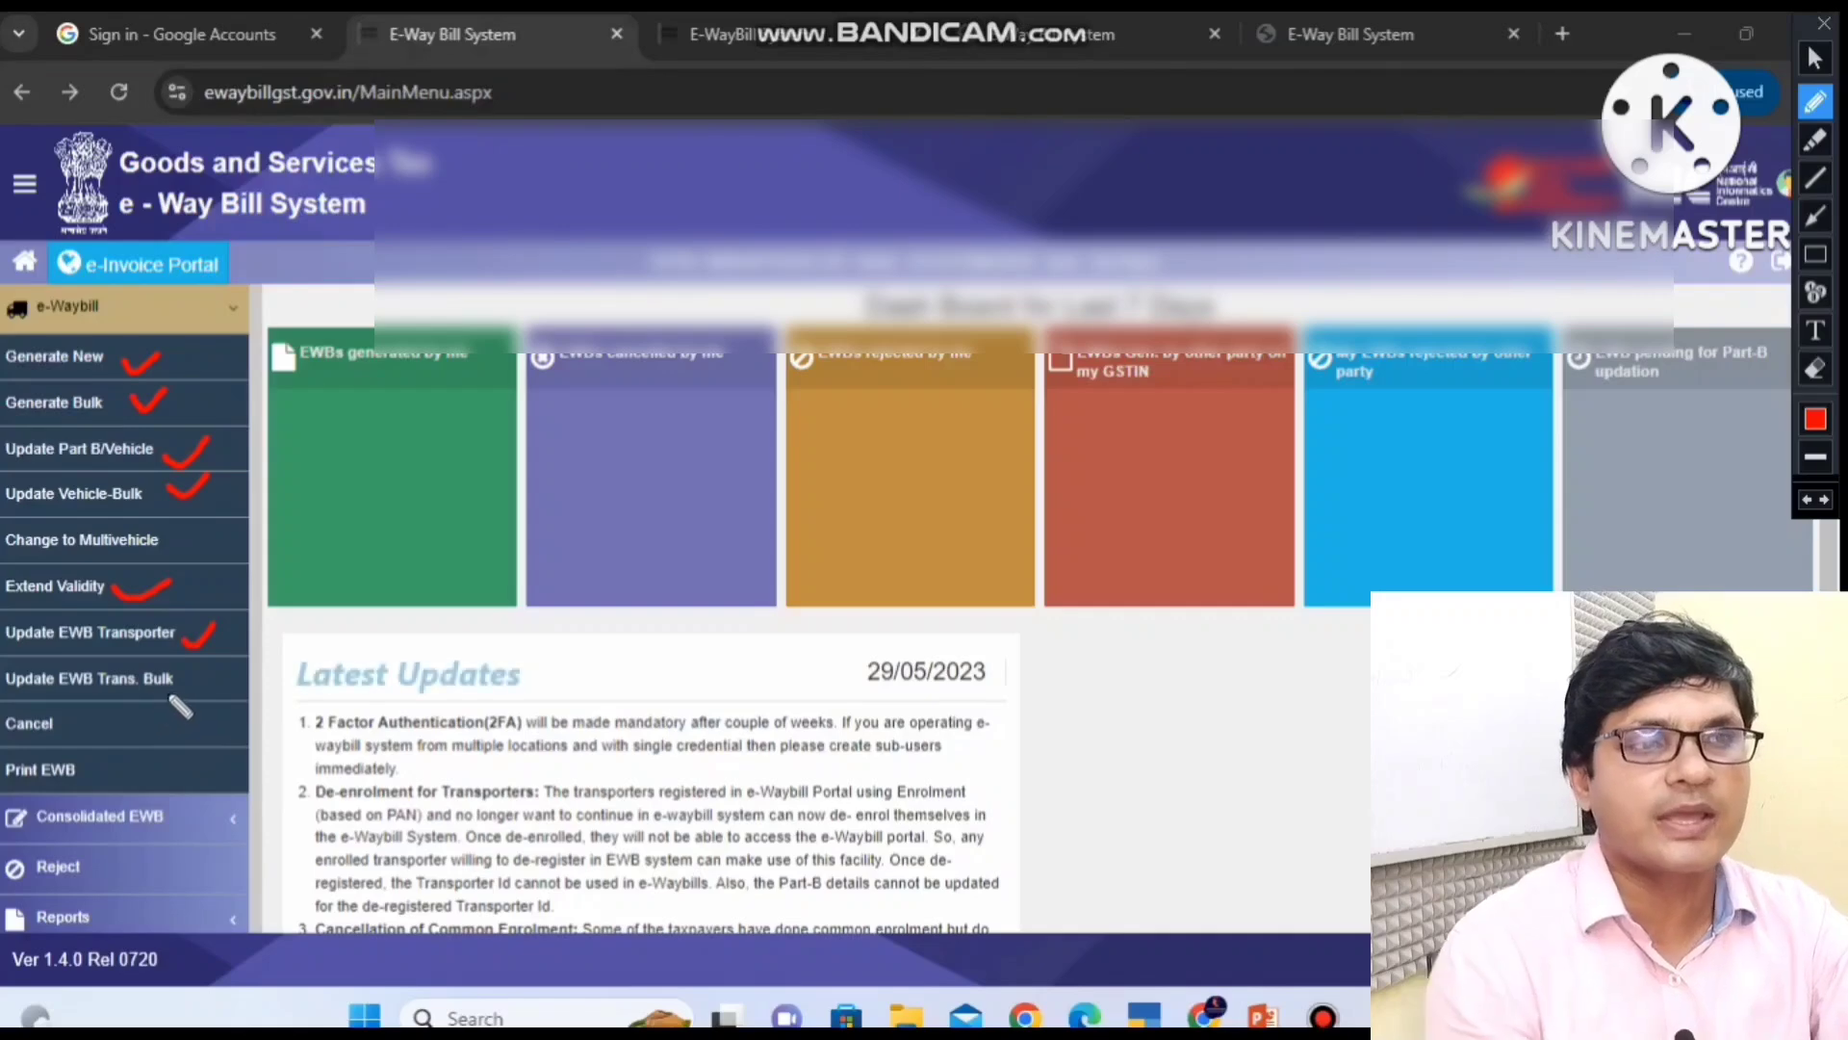
{"action": "left_click_drag", "start_coordinate": [177, 679], "coordinate": [214, 670]}
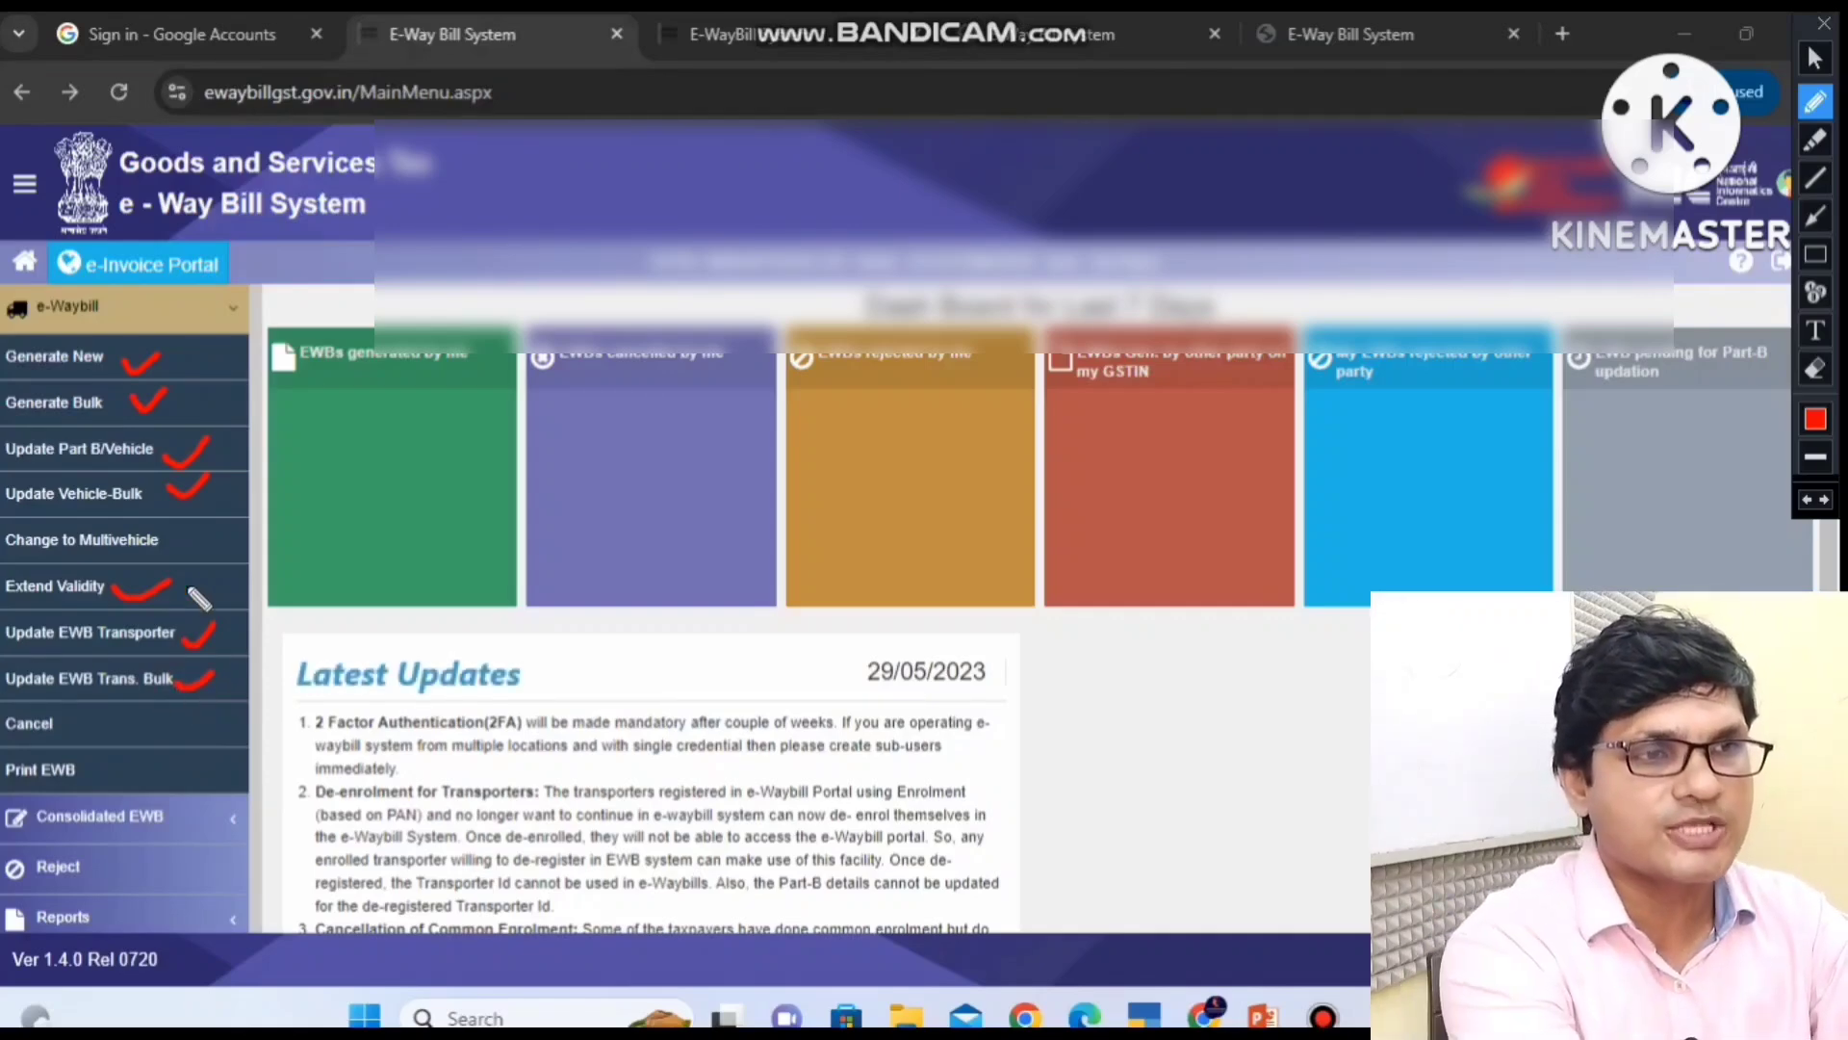
{"action": "mouse_move", "coordinate": [173, 534]}
{"action": "left_mouse_down"}
{"action": "mouse_move", "coordinate": [186, 548]}
{"action": "mouse_move", "coordinate": [210, 526]}
{"action": "left_mouse_up"}
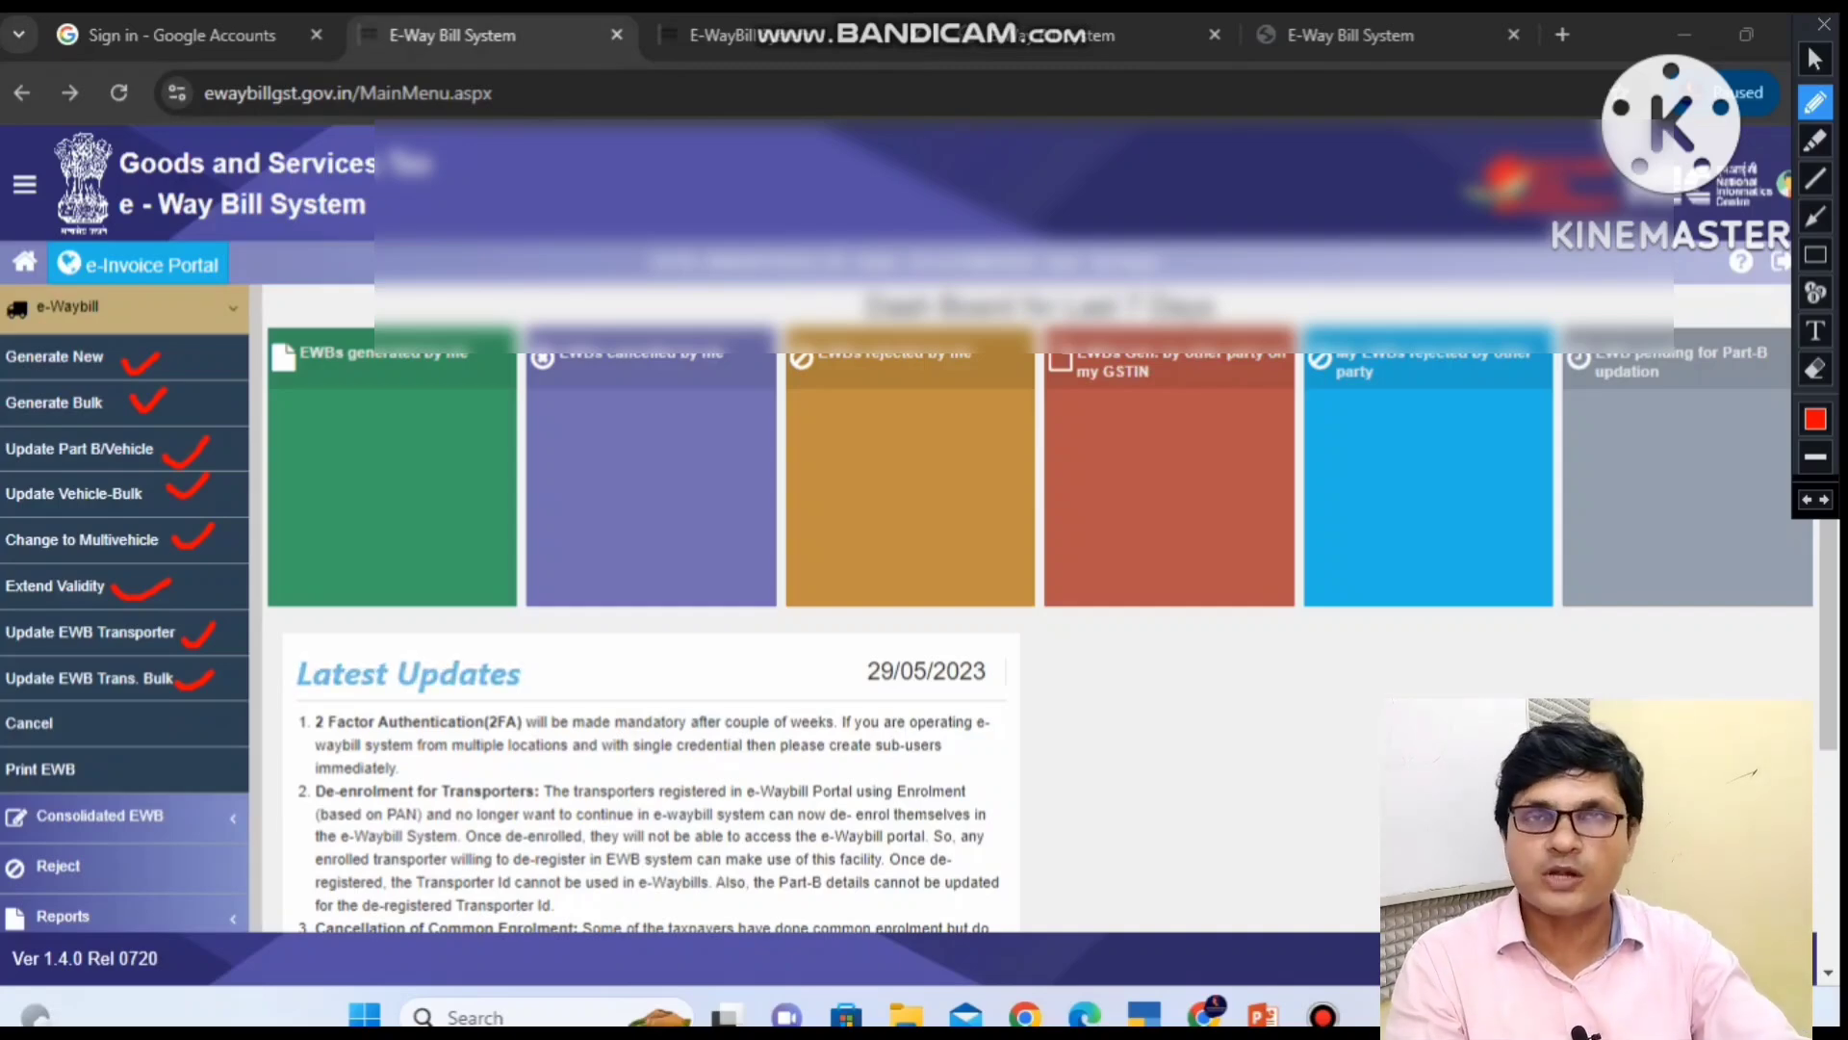
{"action": "key", "text": "Escape"}
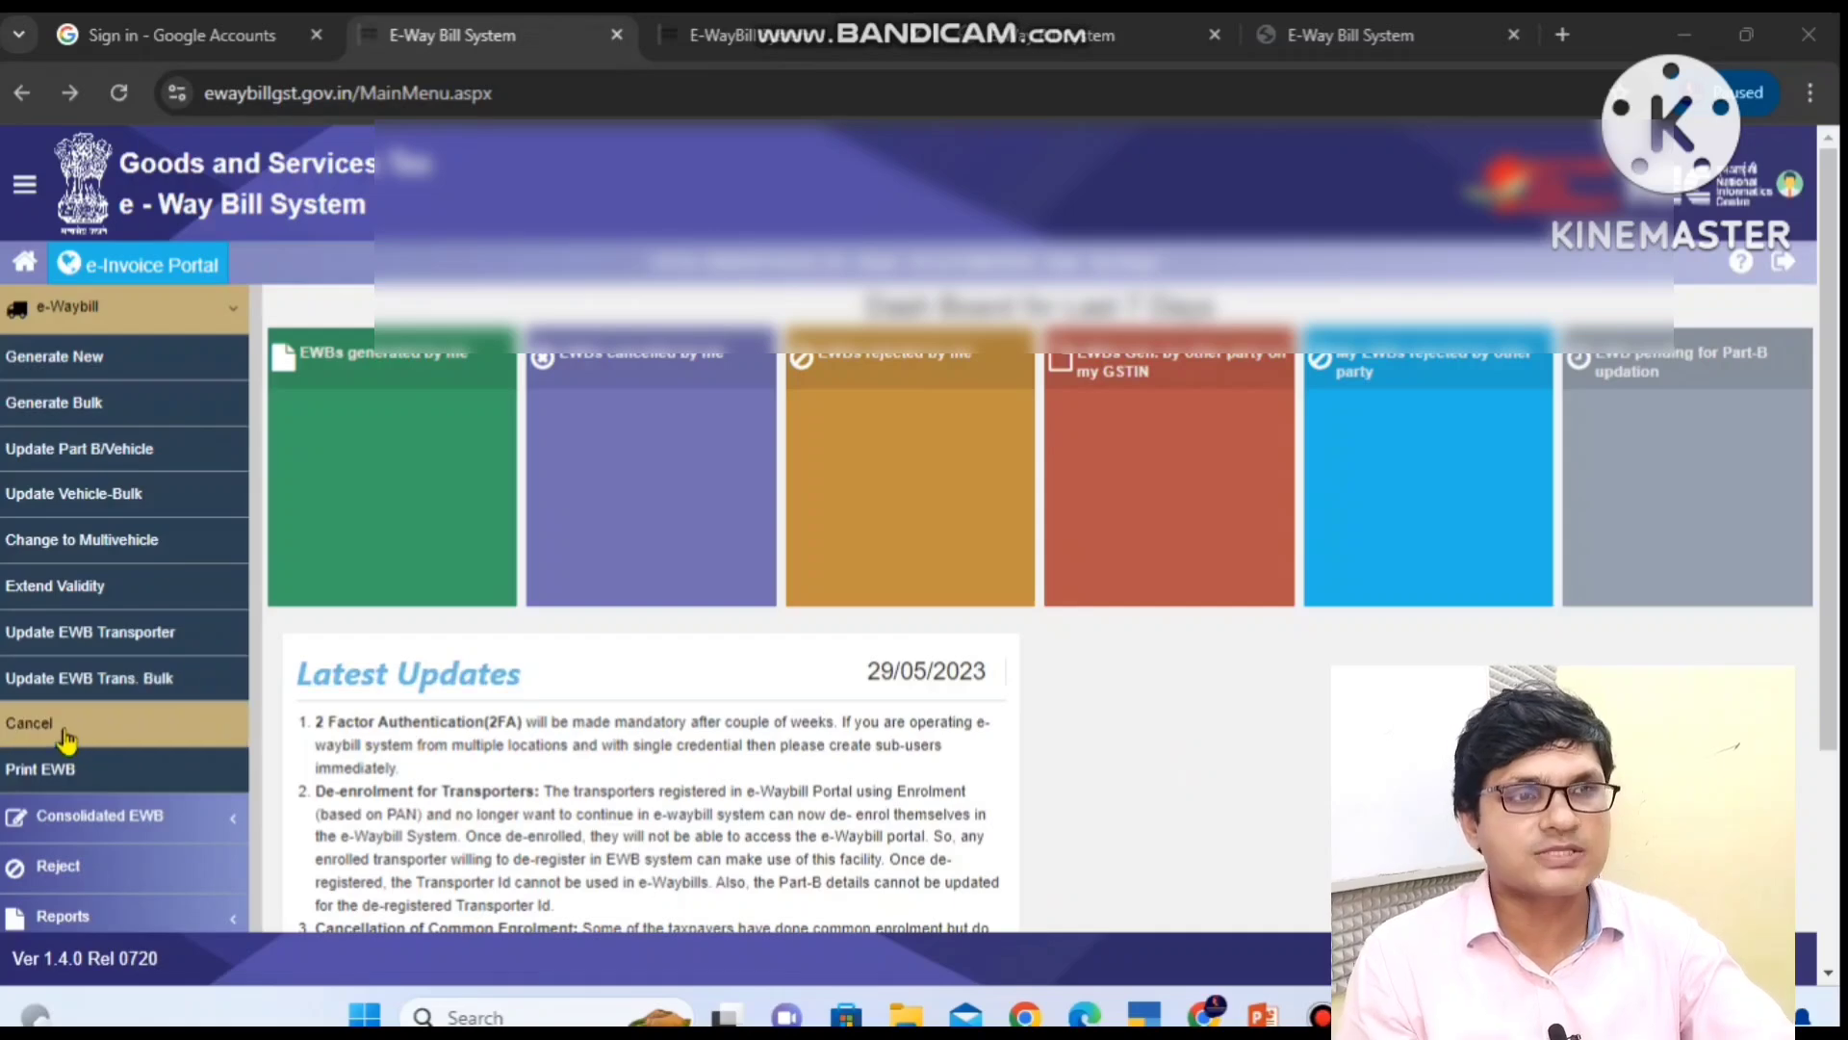
Open the e-way bill cancellation form and copy the e-way bill number from the downloaded e-way bill PDF
{"action": "left_click", "coordinate": [58, 695]}
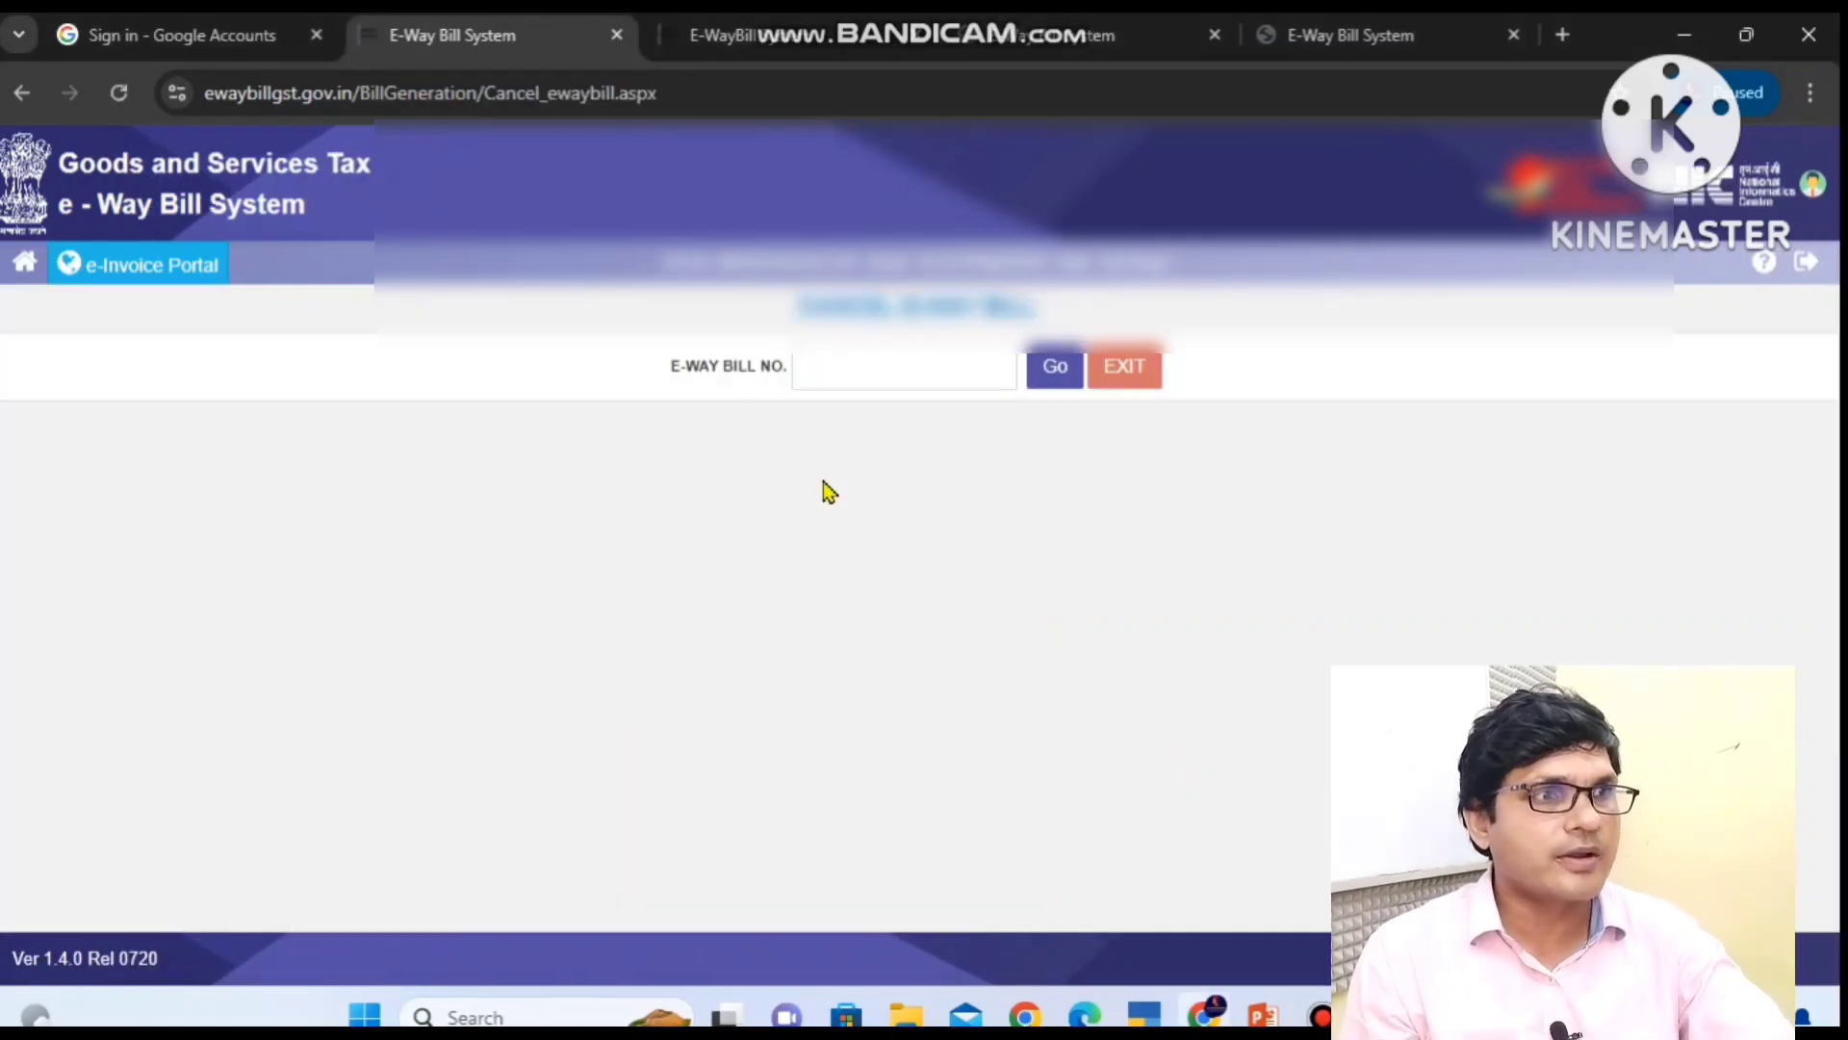
{"action": "left_click", "coordinate": [838, 365]}
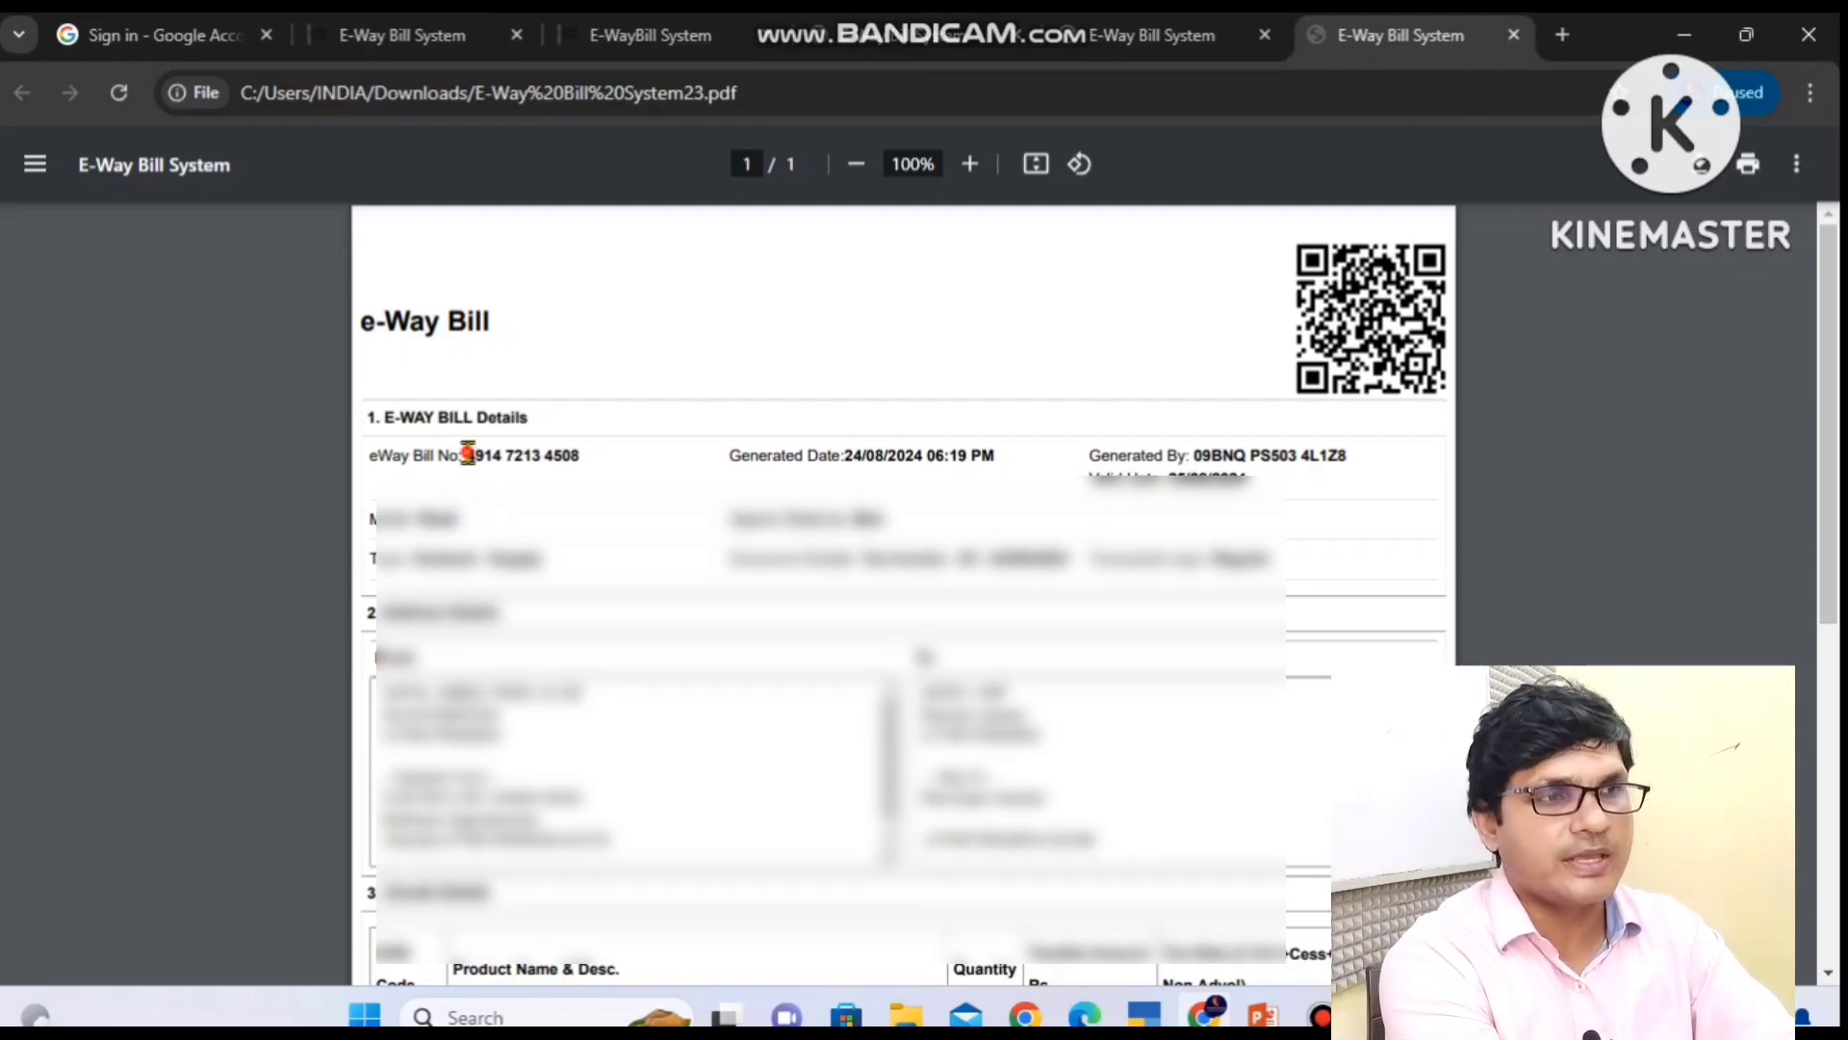
{"action": "left_click_drag", "start_coordinate": [465, 454], "coordinate": [587, 447]}
{"action": "key", "text": "ctrl+c"}
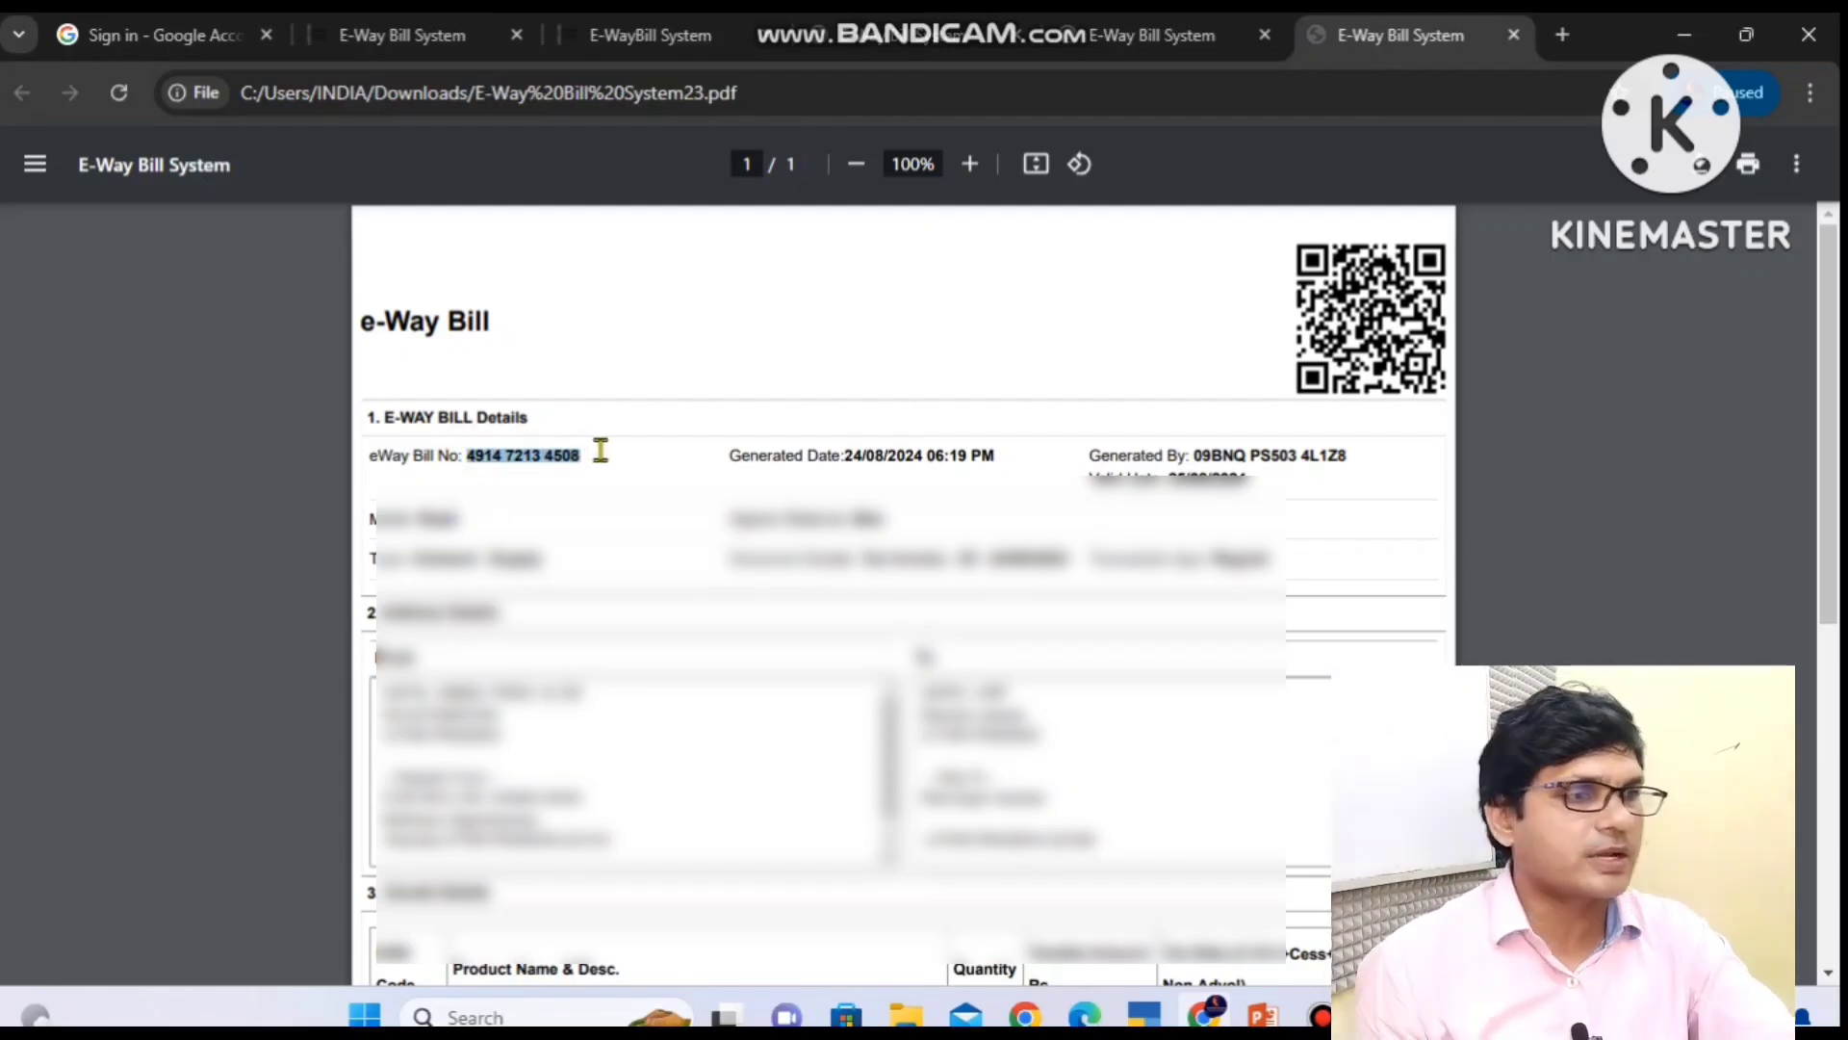
Return to the cancellation form, paste the copied e-way bill number and load that bill's details
{"action": "mouse_move", "coordinate": [1144, 998]}
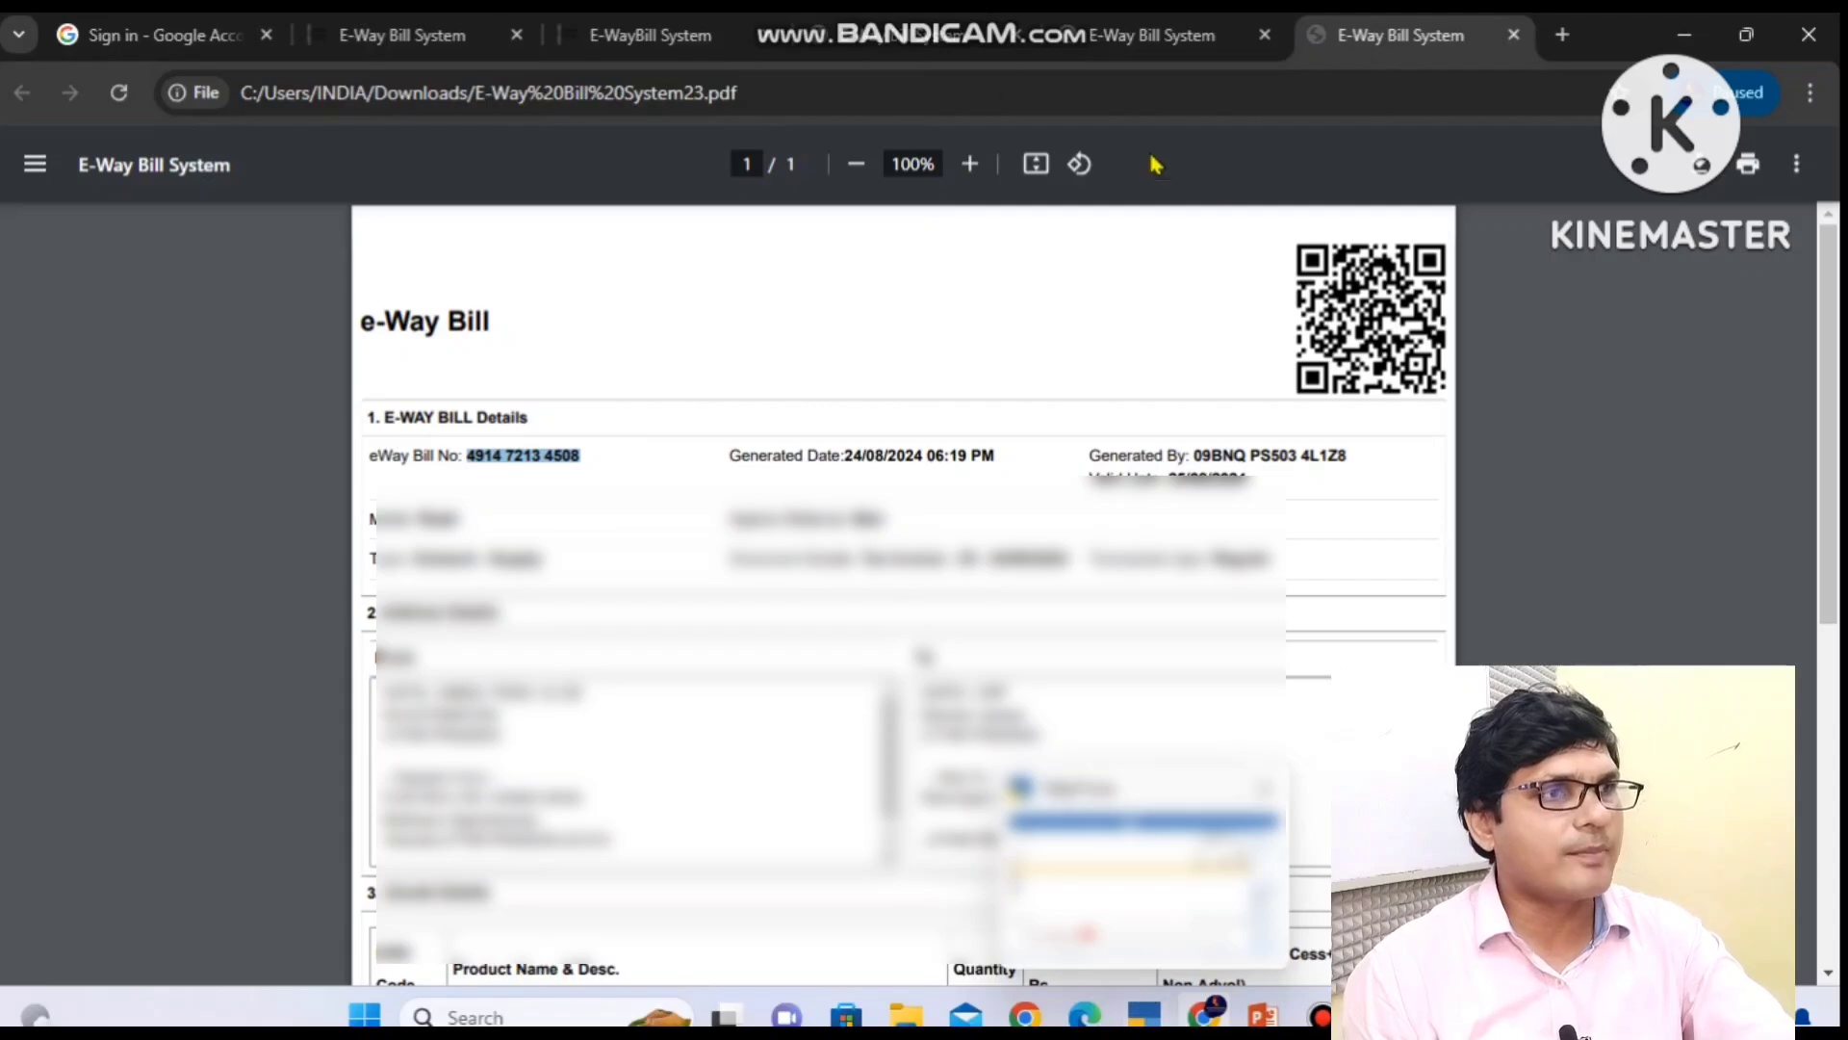
{"action": "left_click", "coordinate": [1160, 40]}
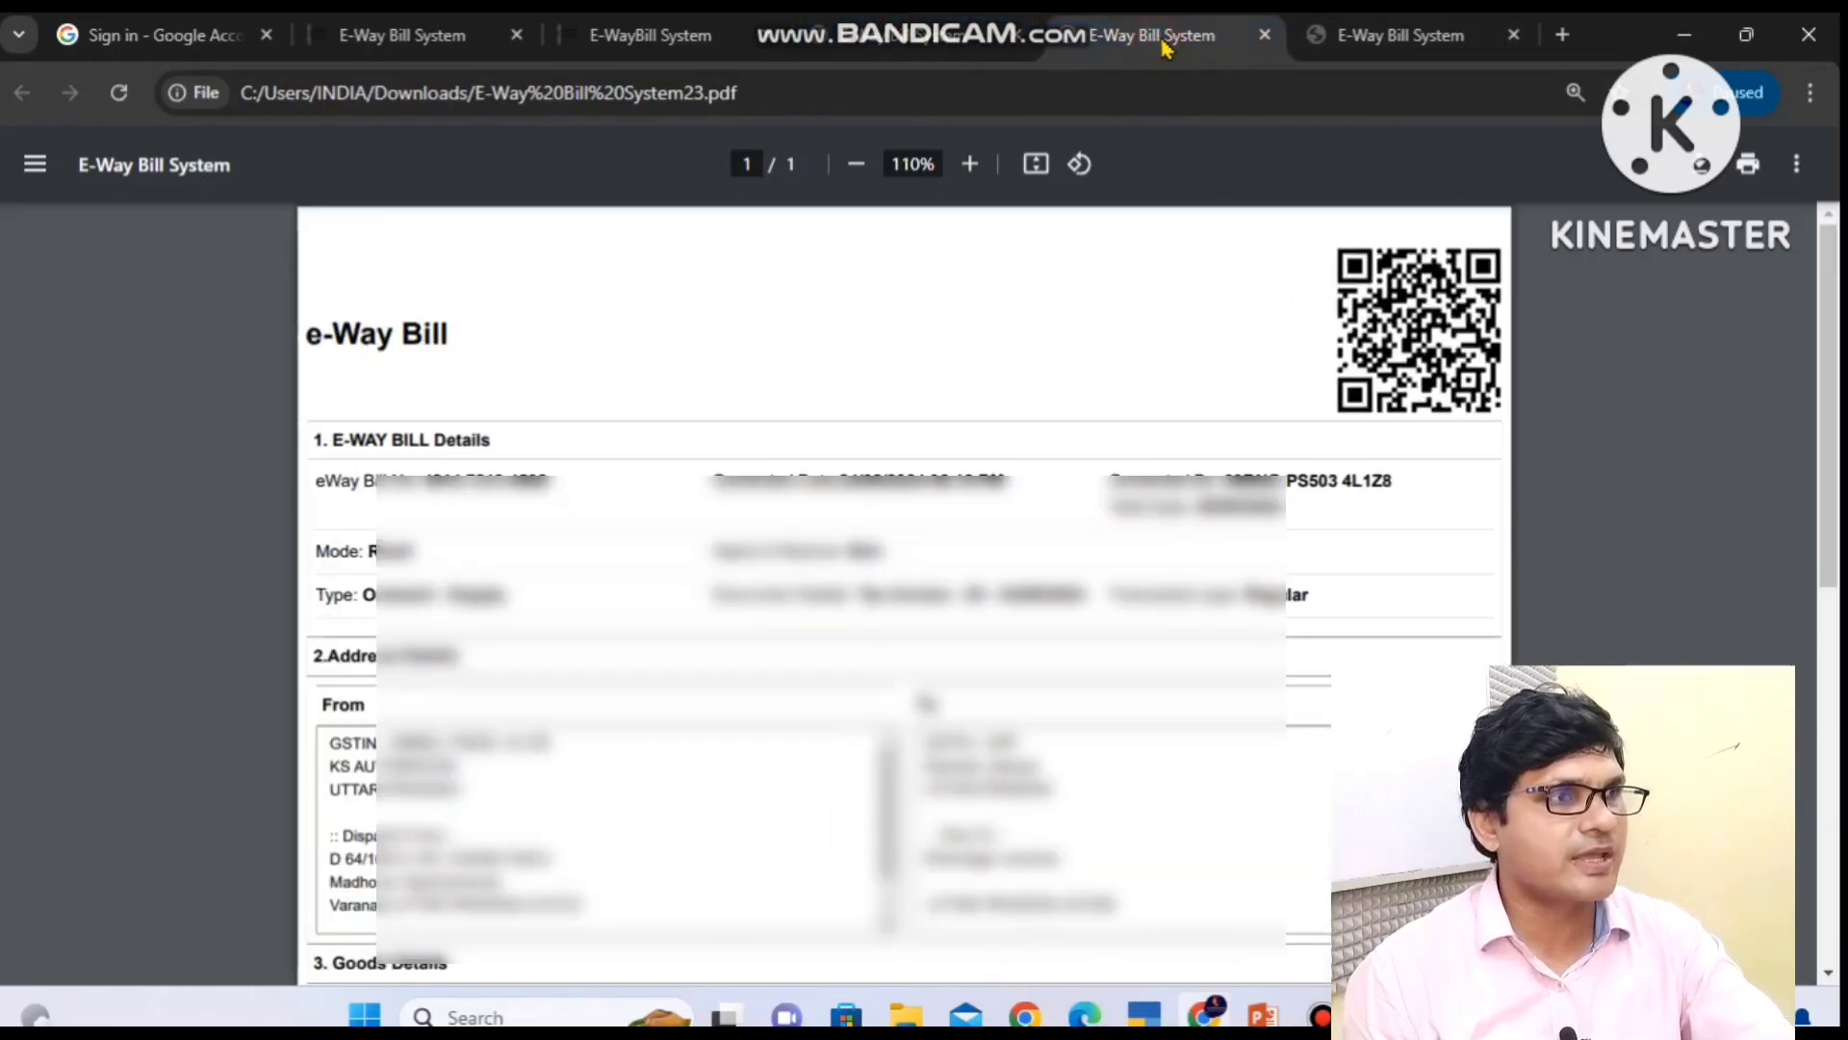
{"action": "left_click", "coordinate": [1400, 41]}
{"action": "left_click", "coordinate": [503, 48]}
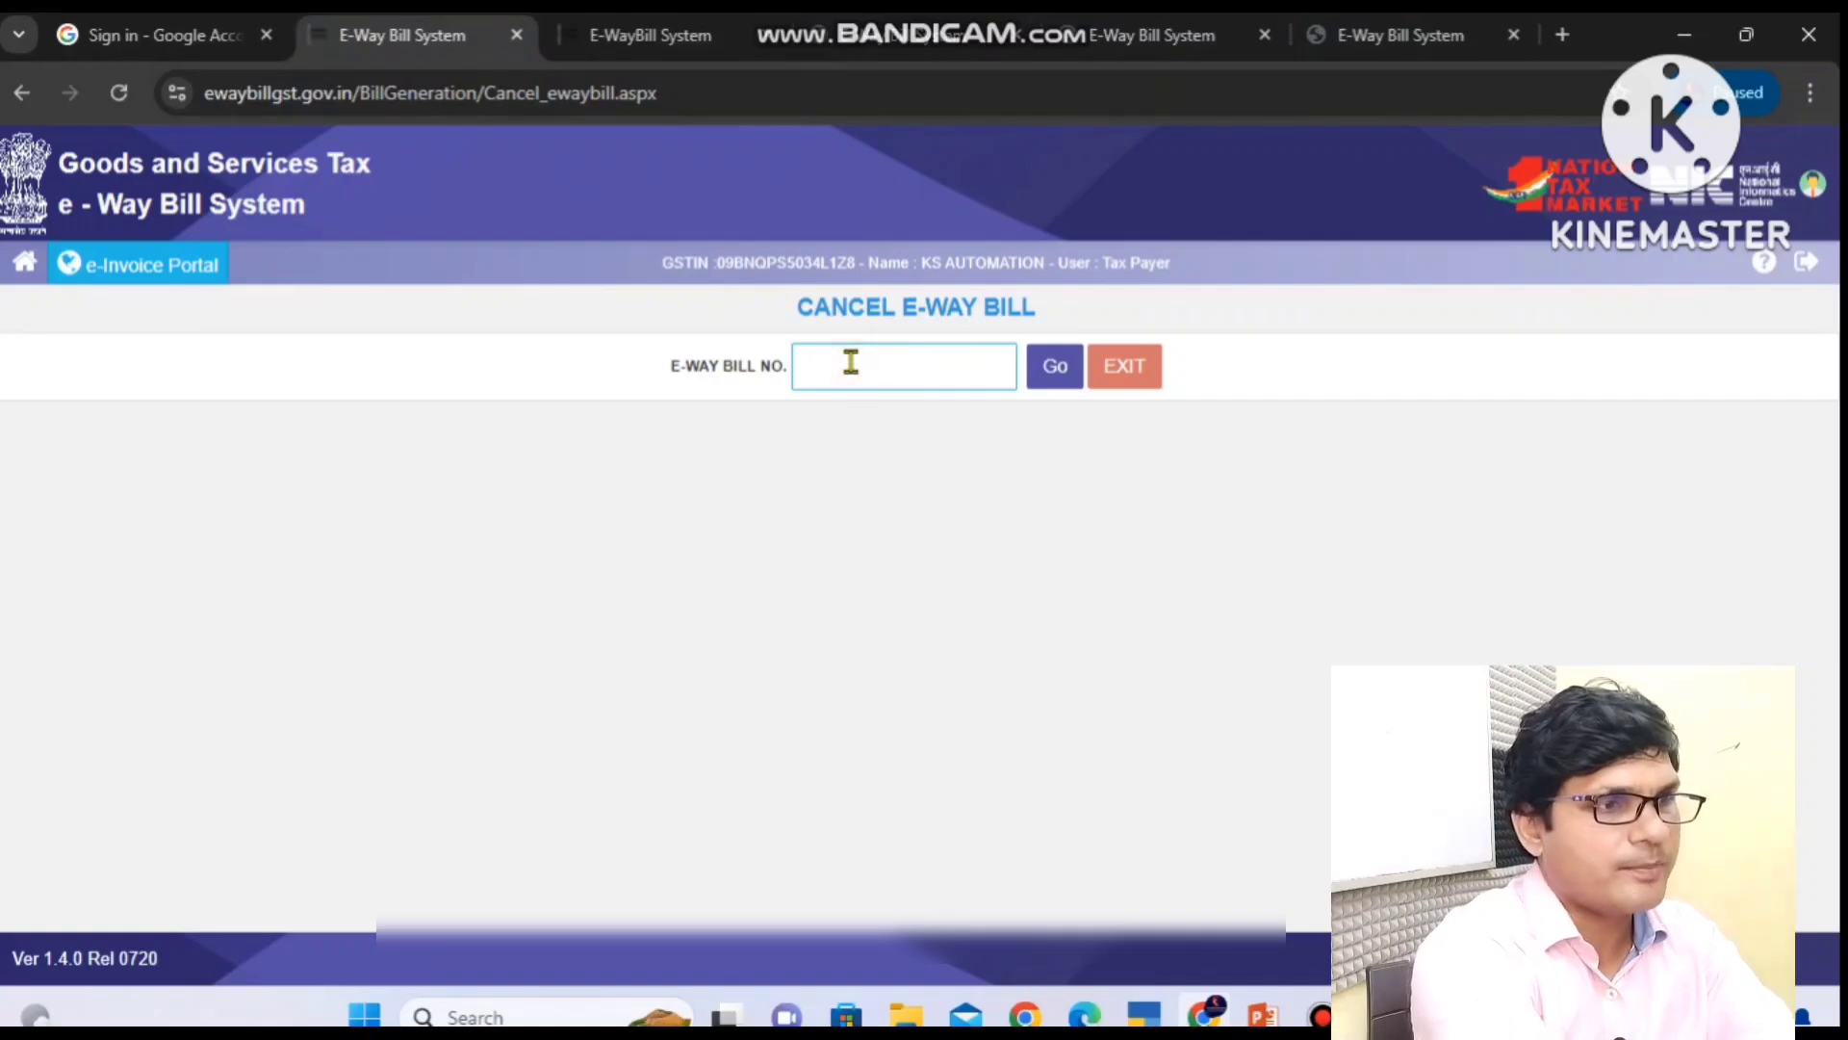
{"action": "key", "text": "ctrl+v"}
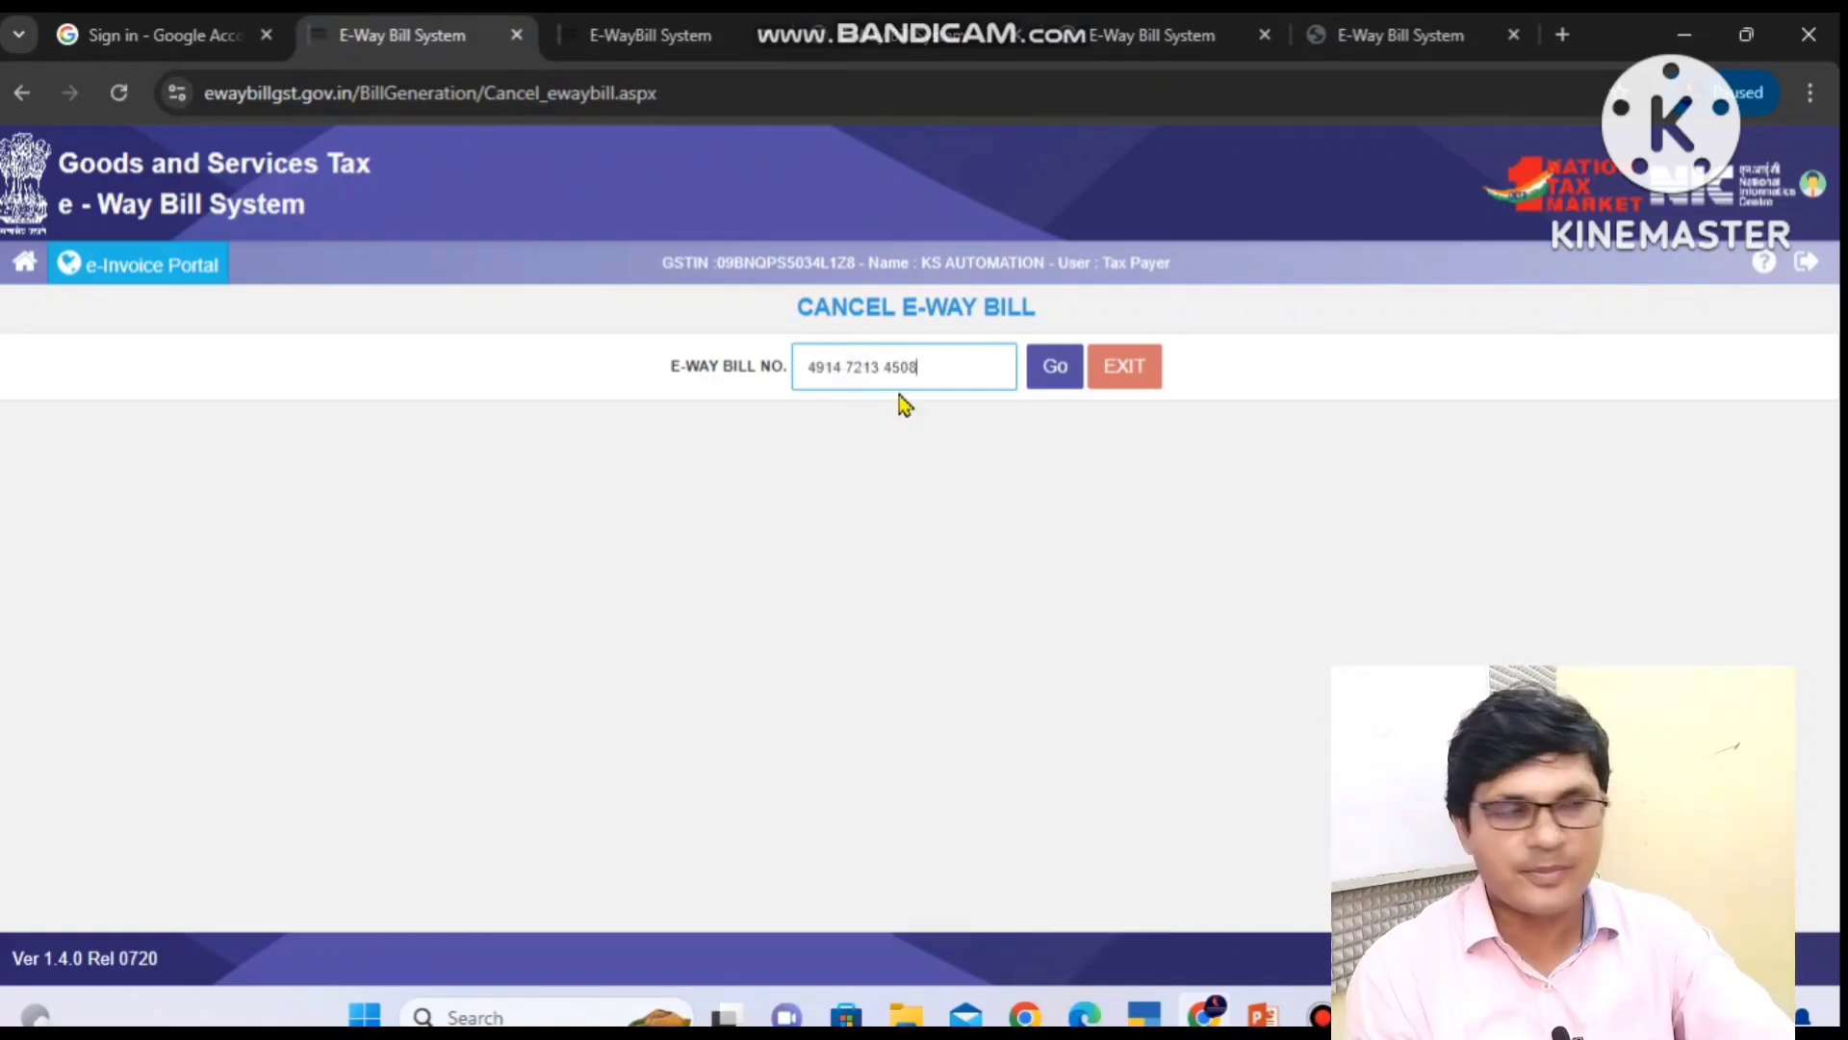
{"action": "left_click", "coordinate": [1043, 368]}
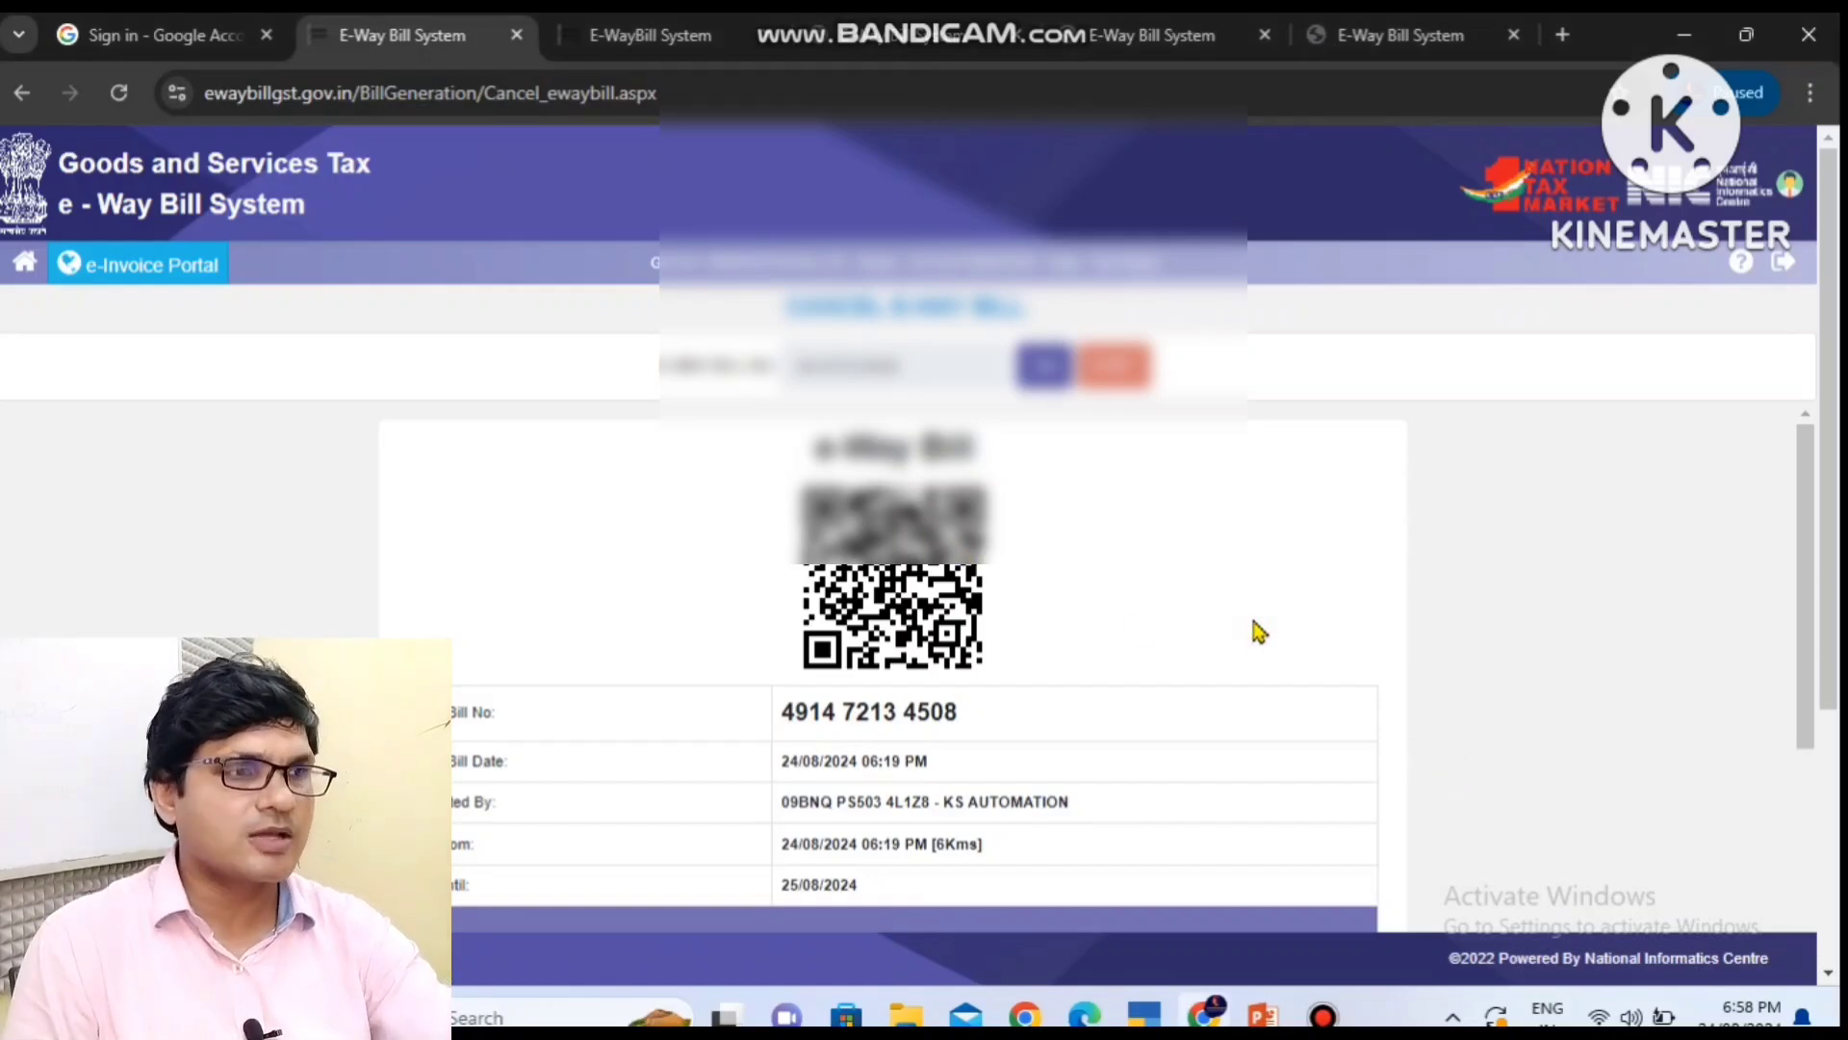
Cancel the loaded e-way bill with the reason "Data Entry mistake" and acknowledge the message
{"action": "scroll", "coordinate": [1256, 630], "scroll_direction": "down", "scroll_amount": 6}
{"action": "scroll", "coordinate": [1256, 631], "scroll_direction": "down", "scroll_amount": 3}
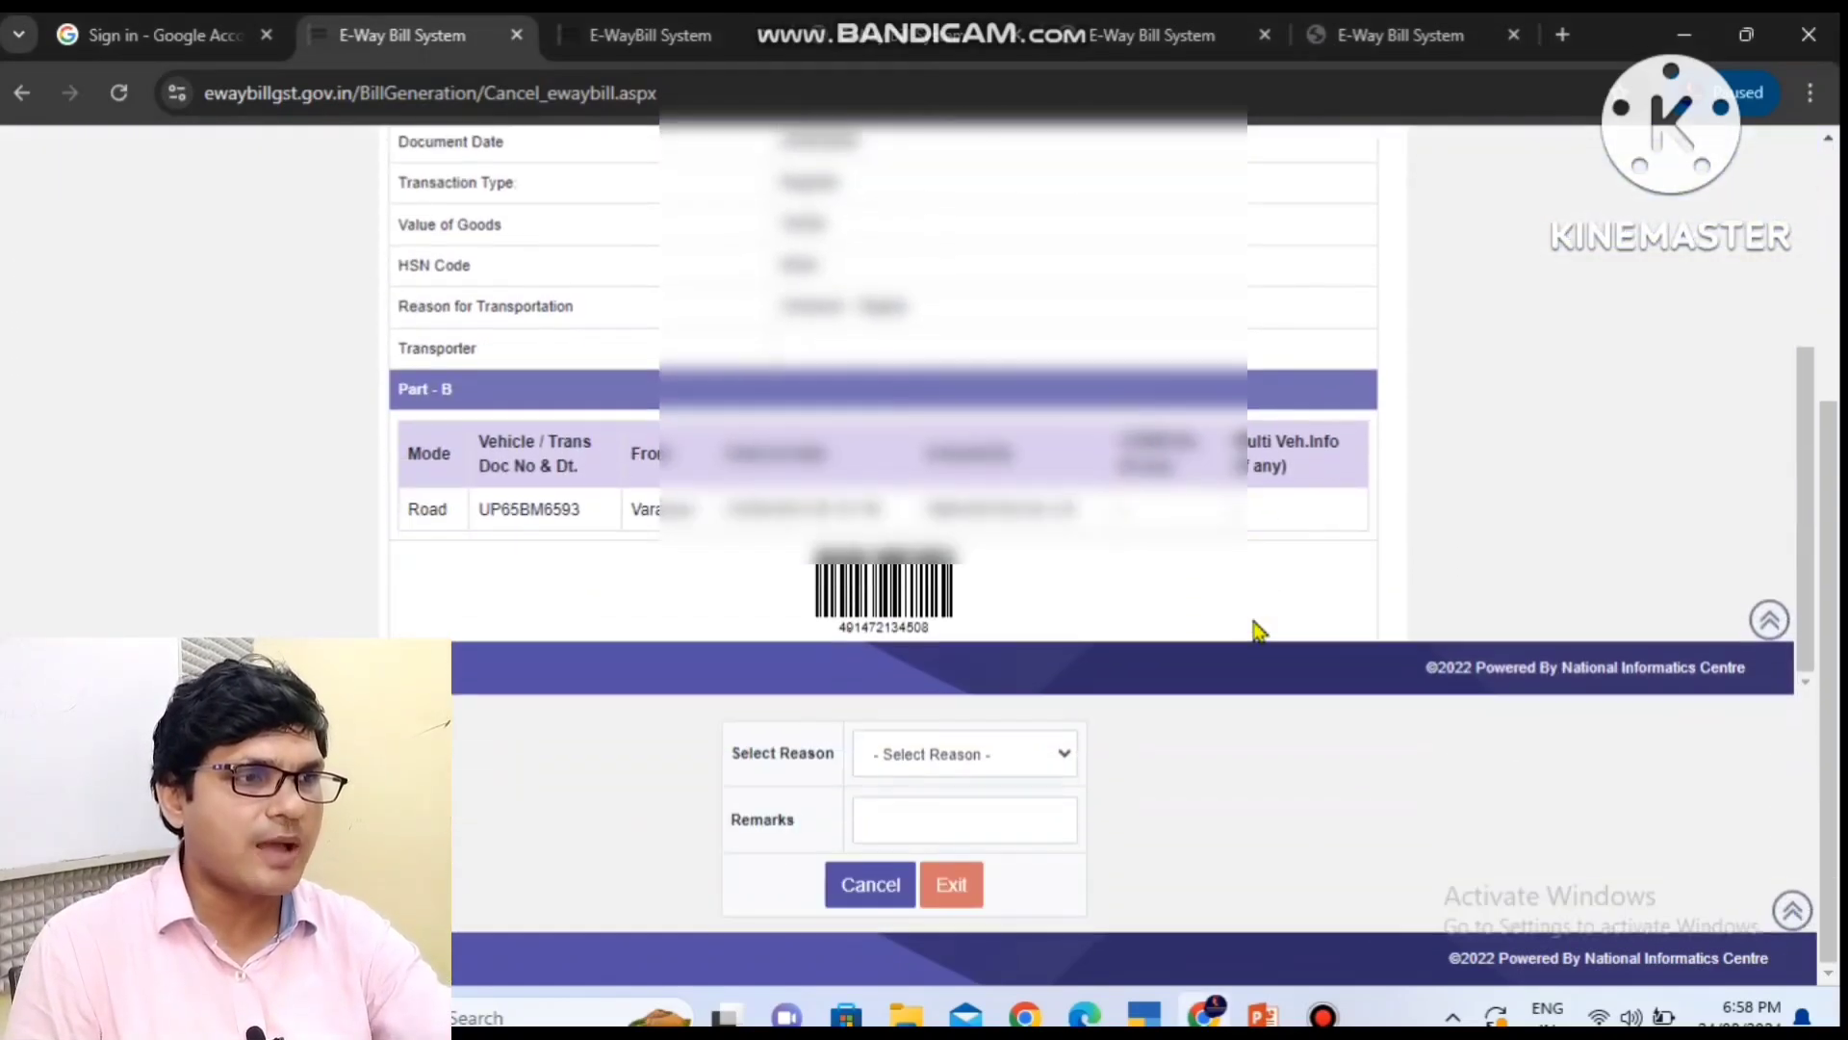
{"action": "left_click", "coordinate": [891, 767]}
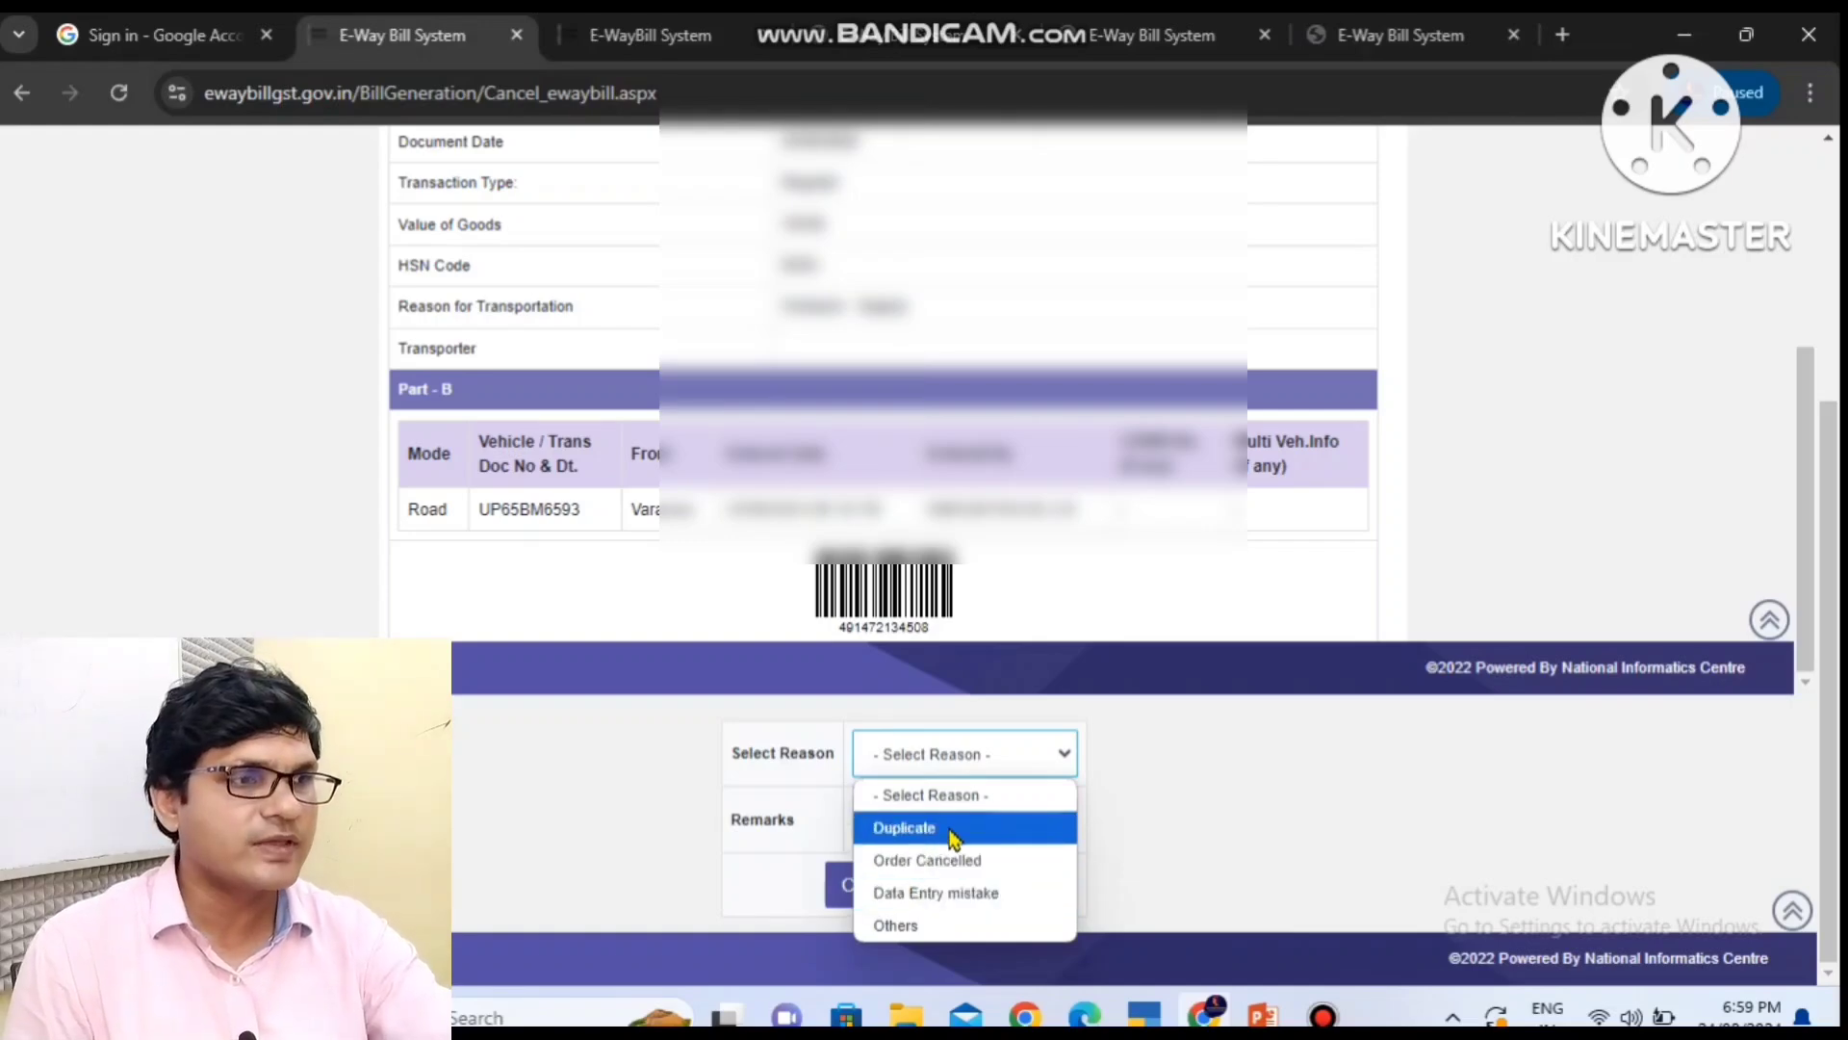
{"action": "left_click", "coordinate": [997, 895]}
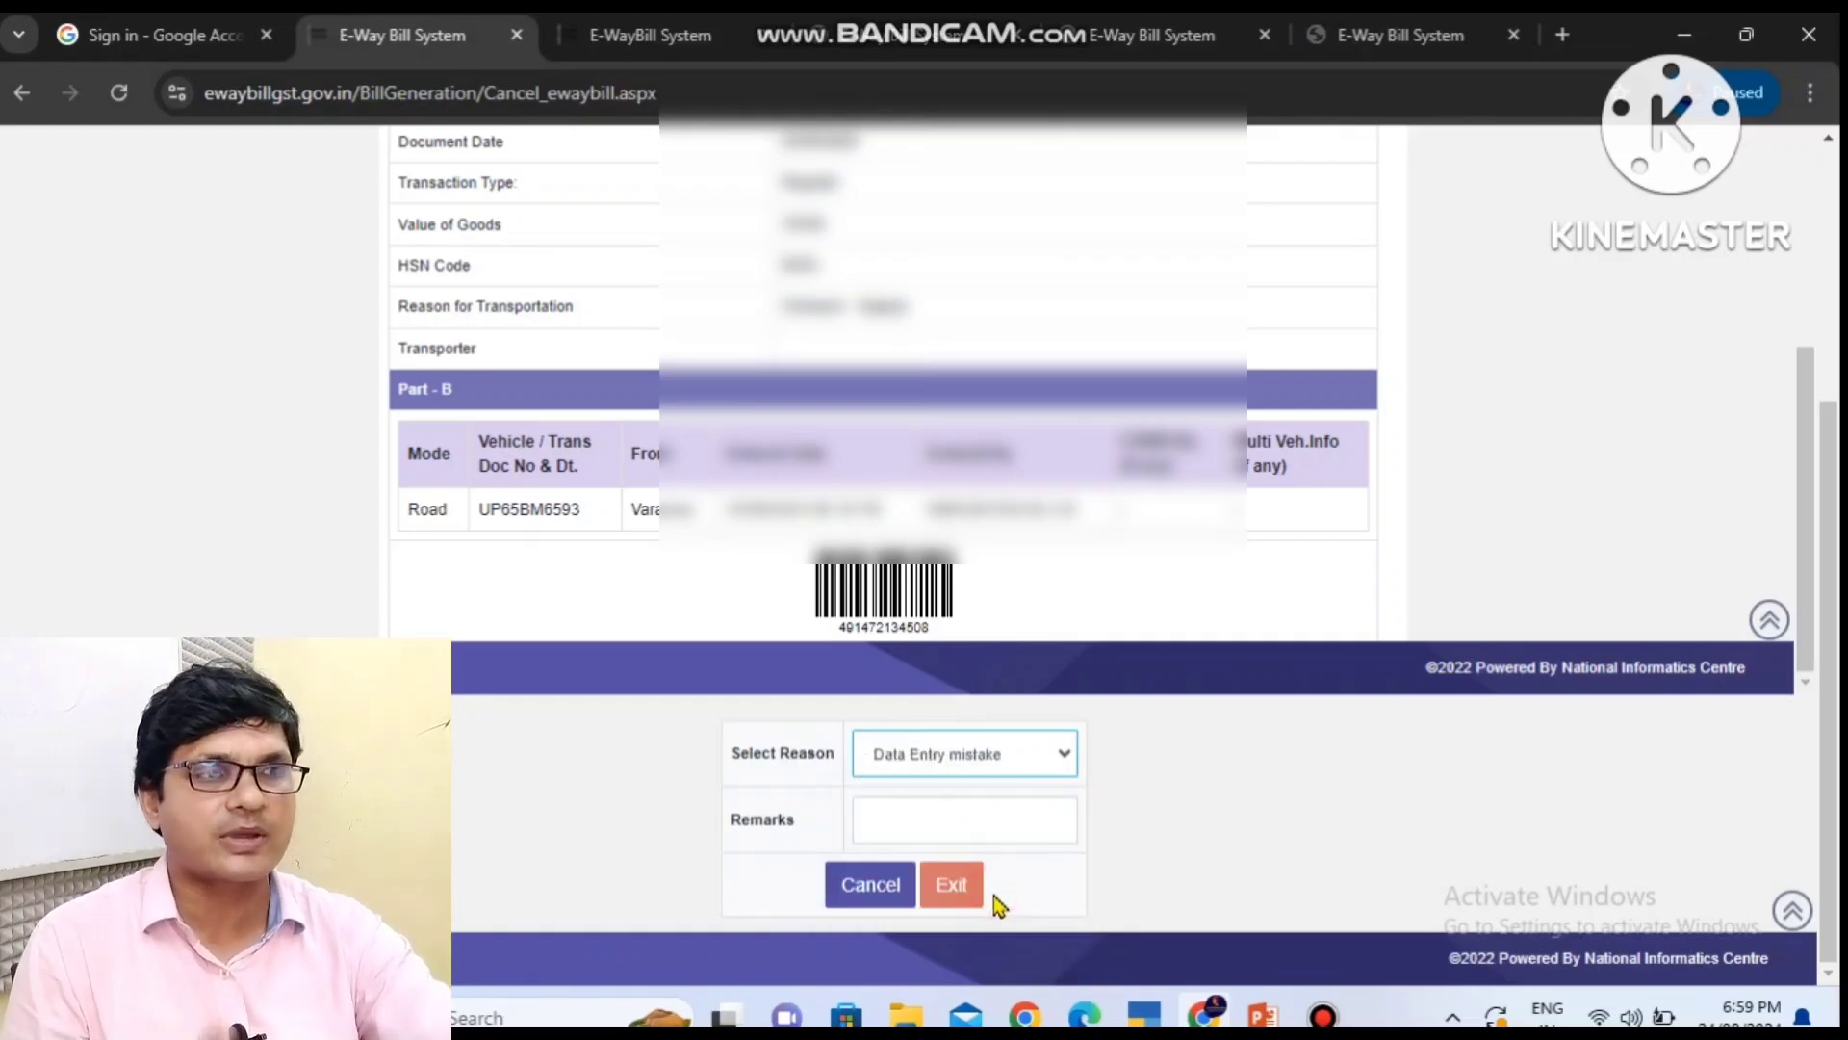
{"action": "left_click", "coordinate": [854, 893]}
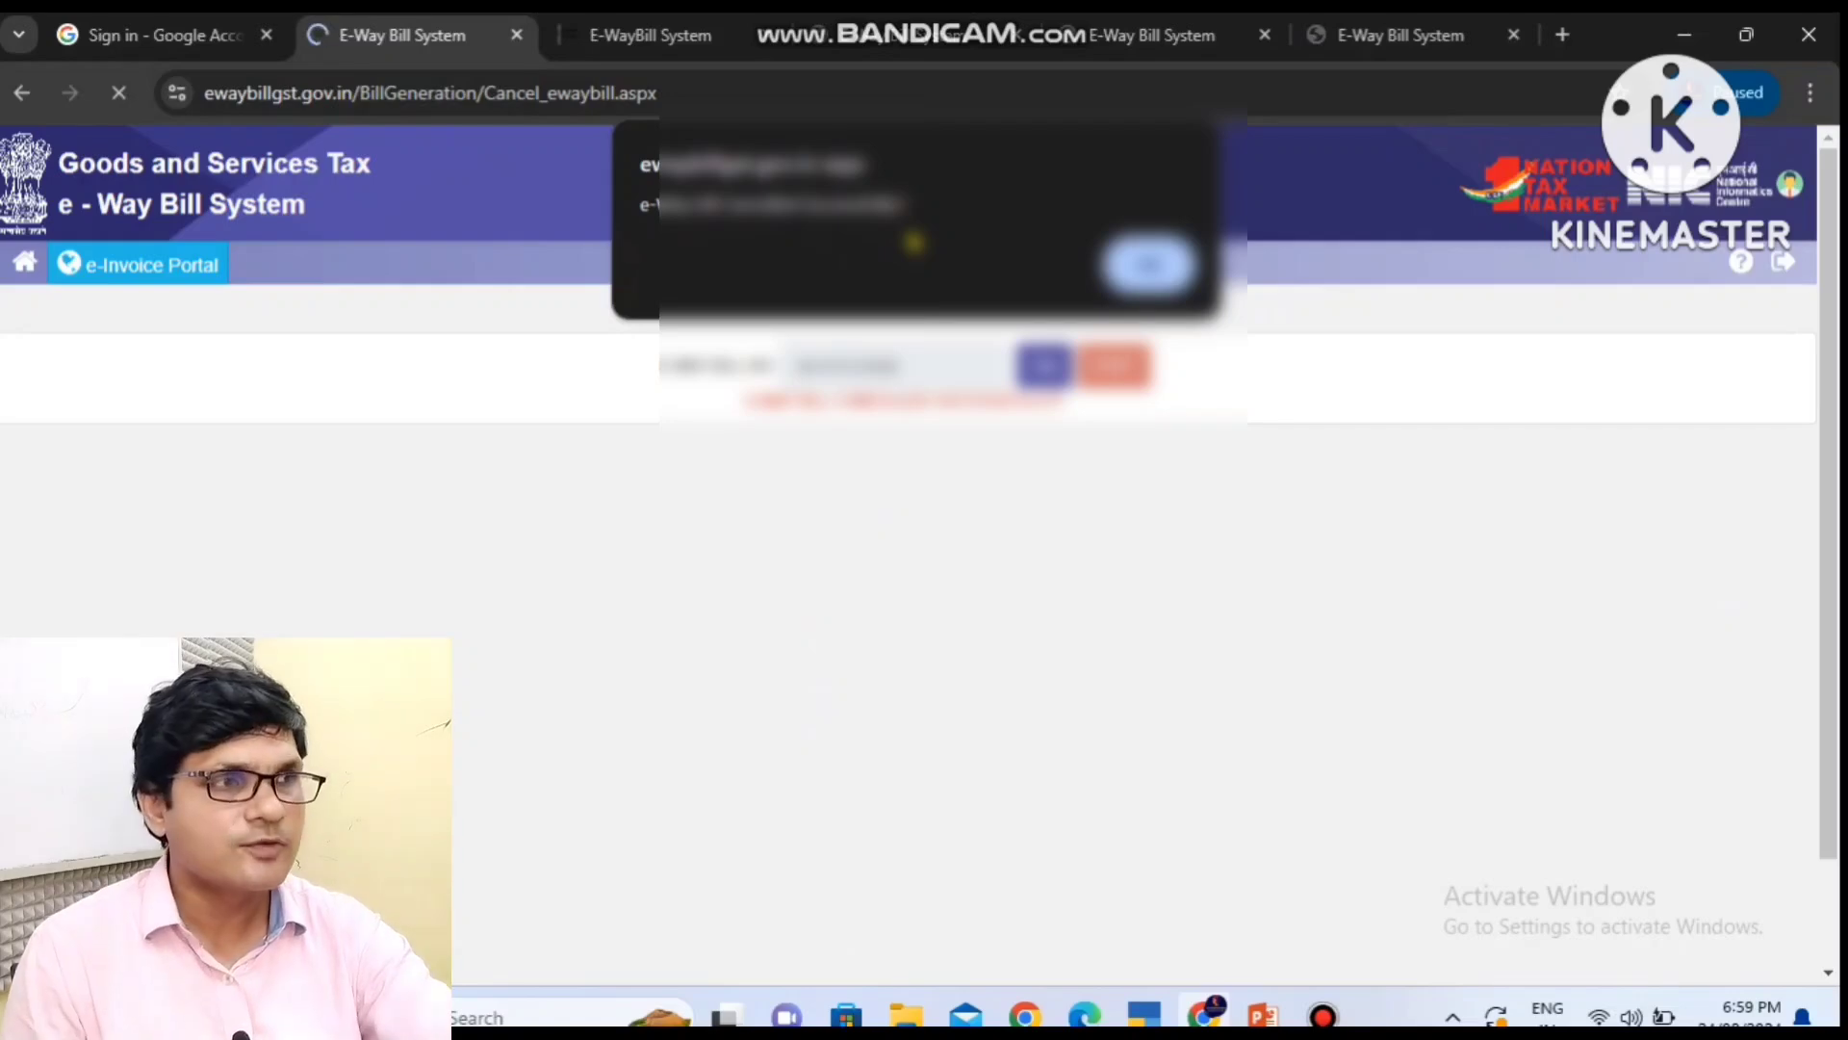
{"action": "left_click", "coordinate": [1172, 279]}
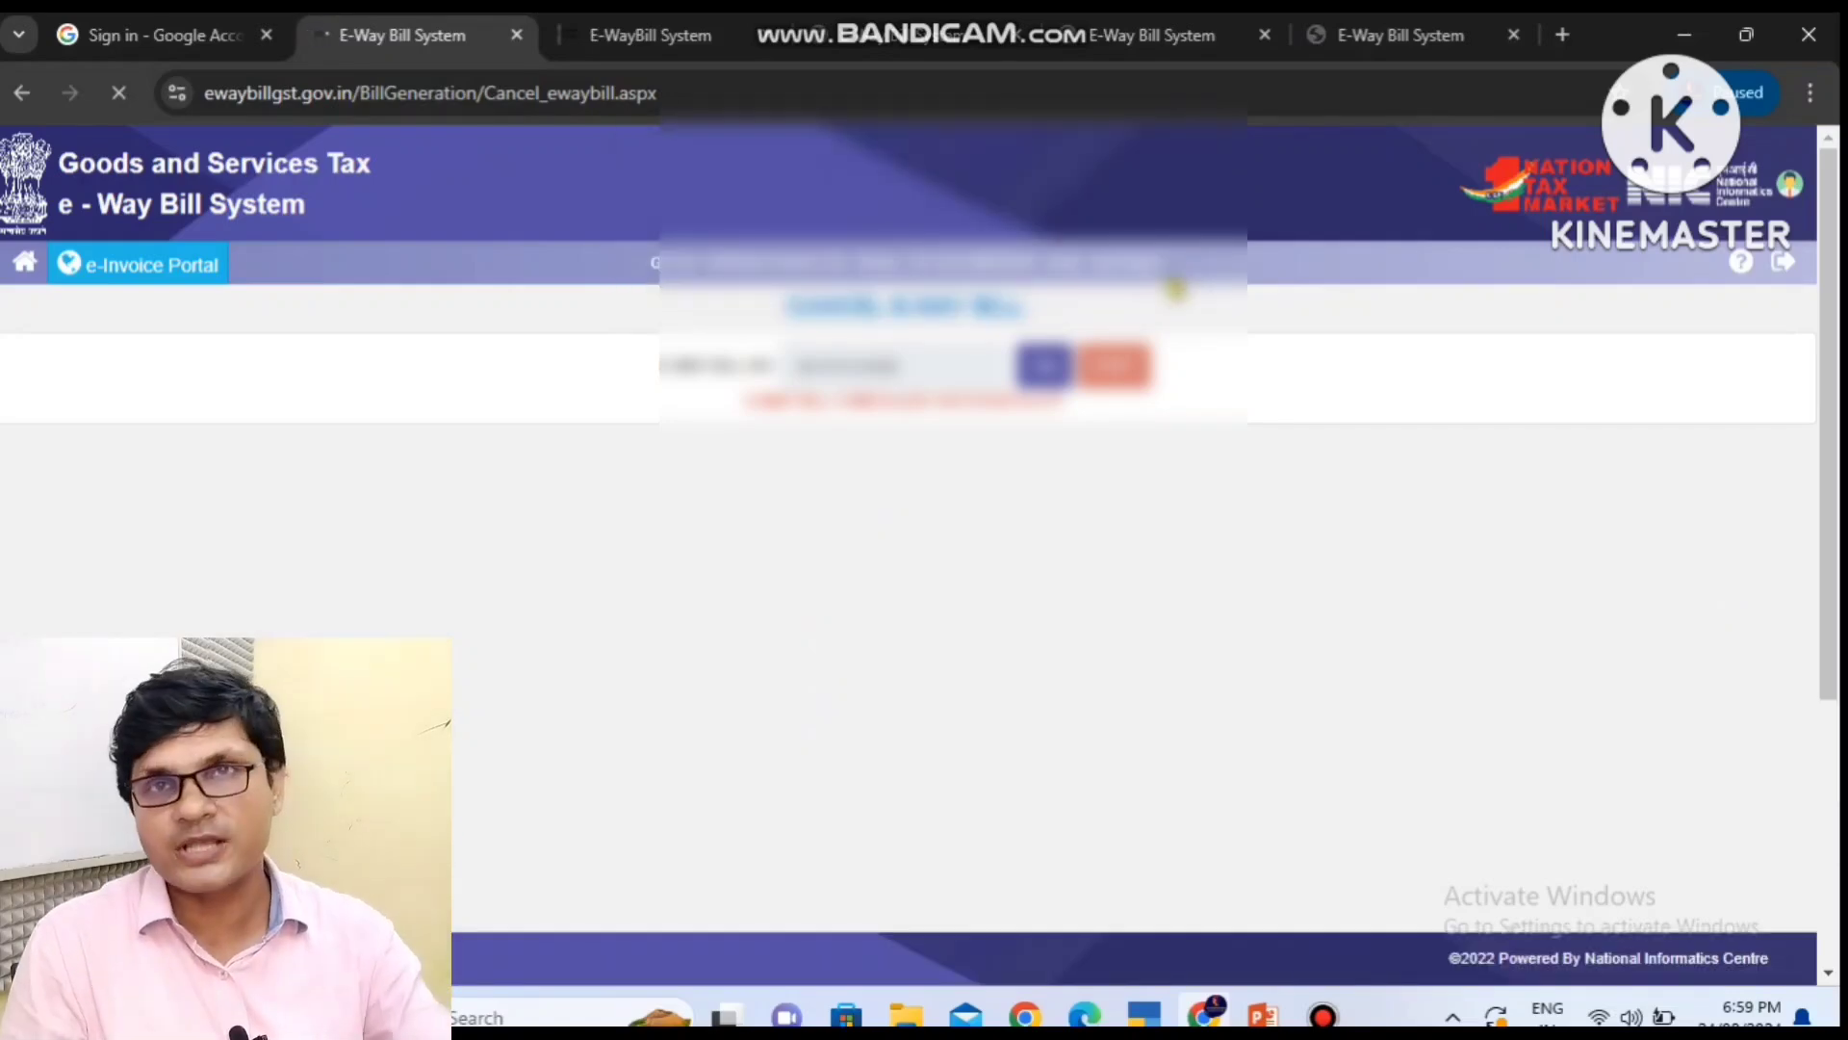